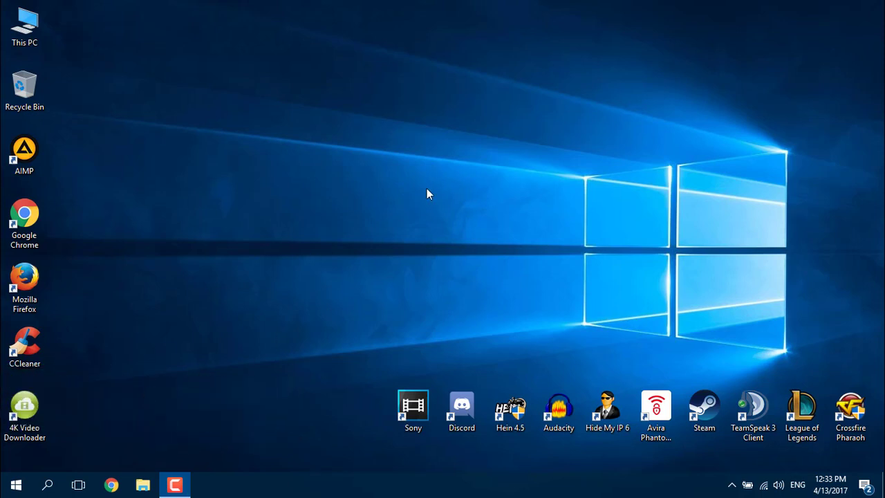
- Type 'chrom' into Windows search, then select and delete it to empty the search box
left_click(47, 484)
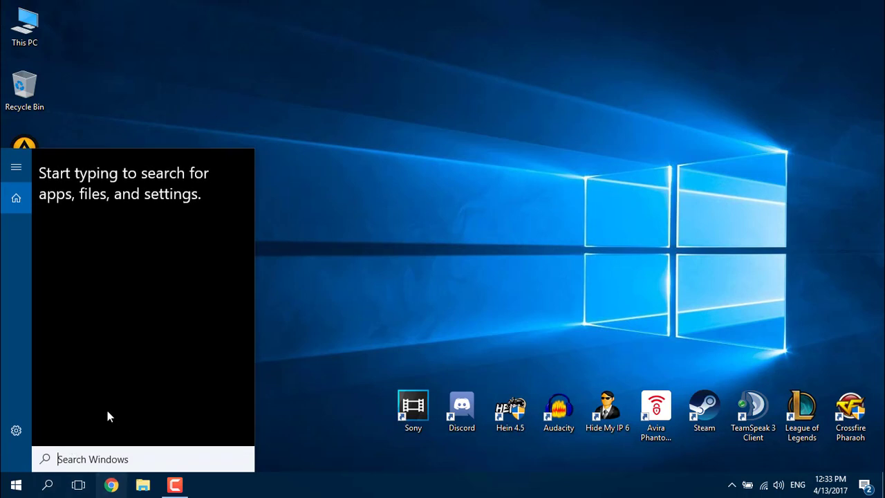
type("ch")
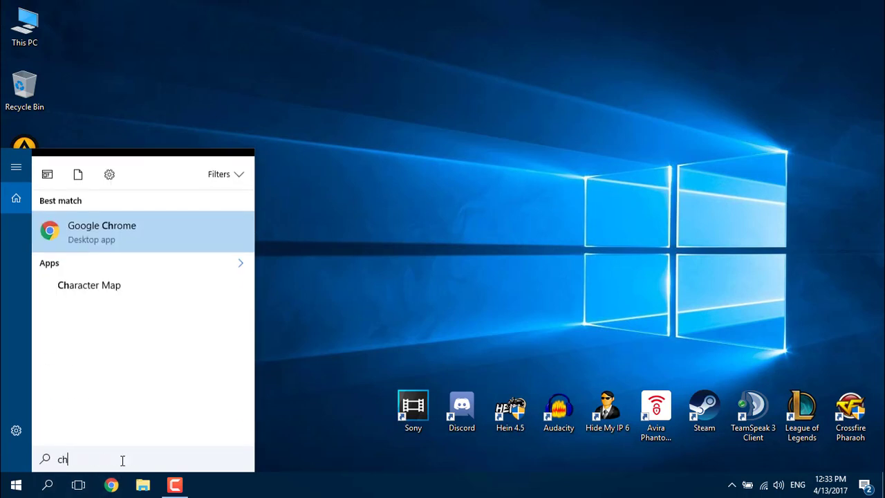
type("rome")
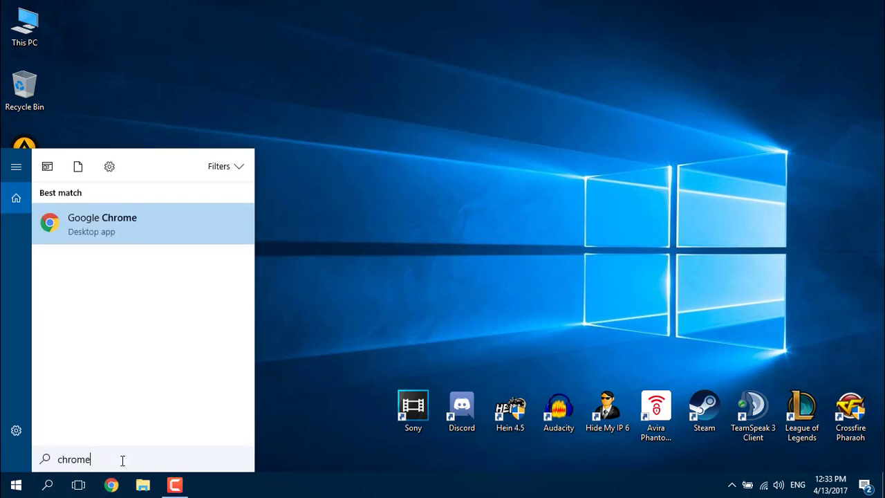
double_click(122, 460)
key("BackSpace")
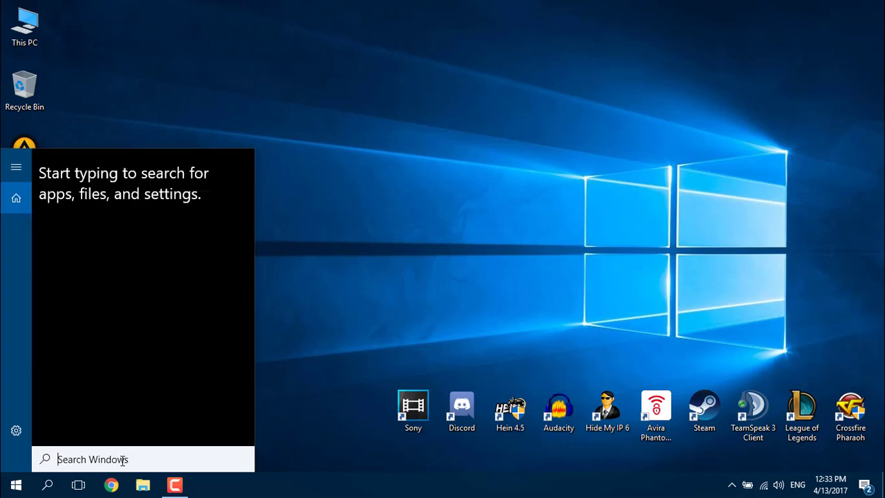
- Search Windows for 'regedit' to find its Run command, then dismiss the search panel
left_click(419, 214)
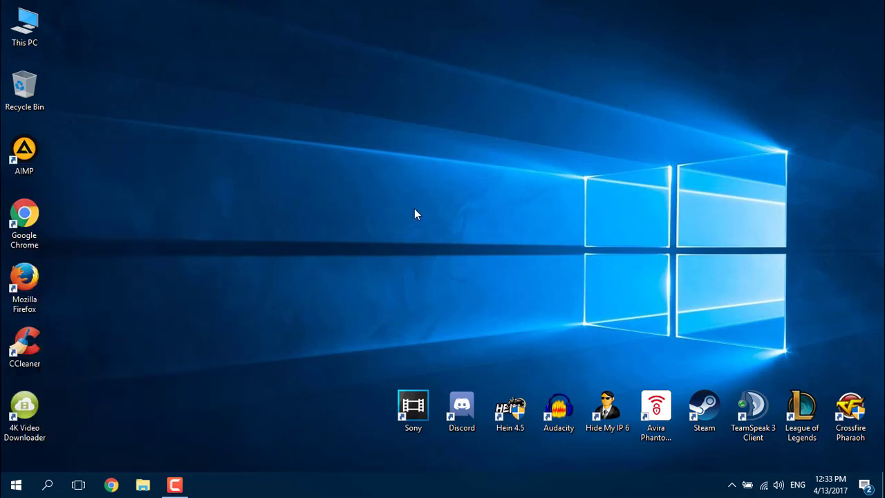
left_click(47, 484)
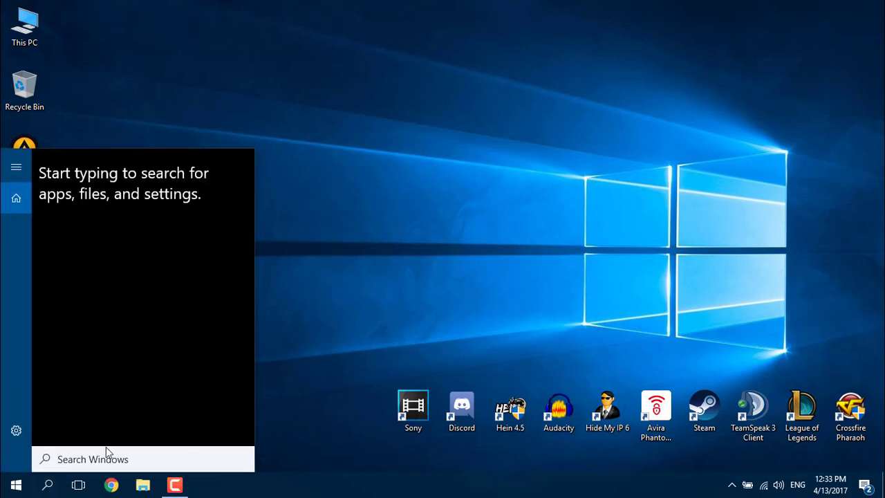
left_click(333, 251)
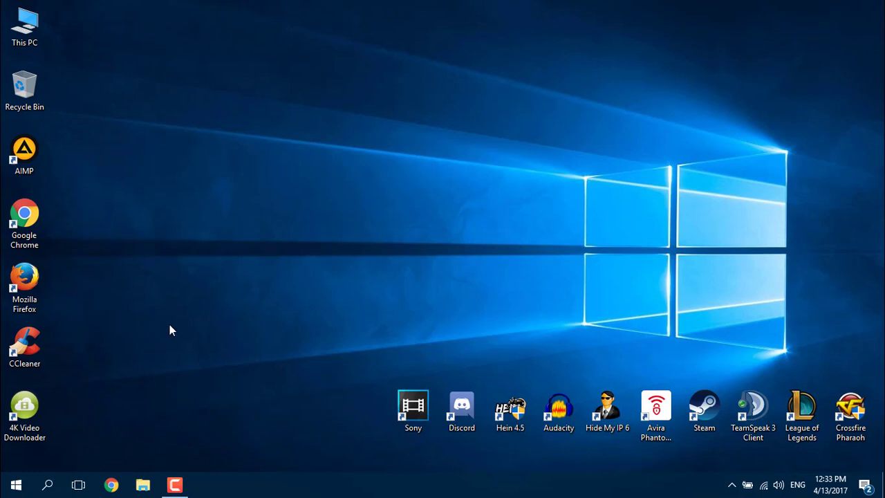
left_click(45, 483)
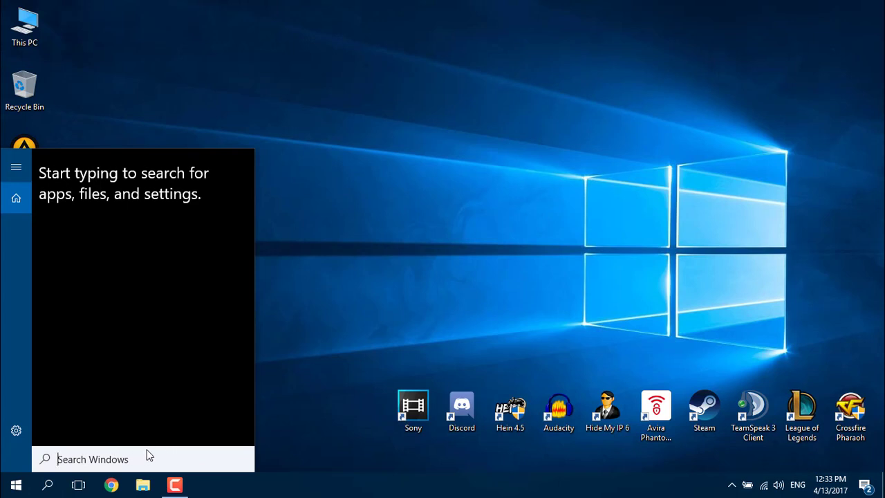
left_click(379, 188)
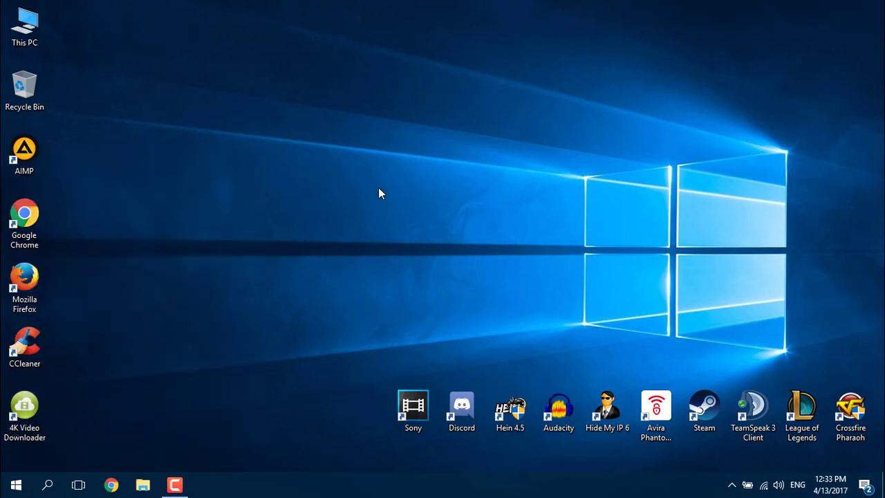
left_click(49, 483)
type("re")
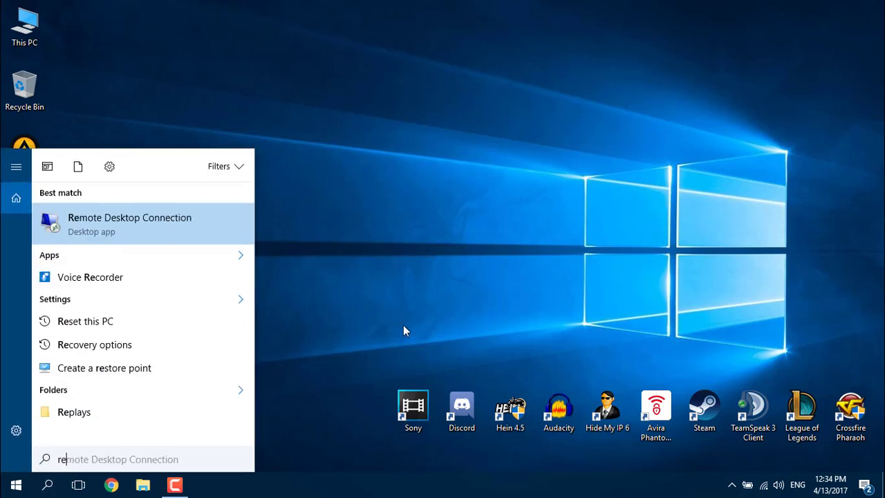
type("gedit")
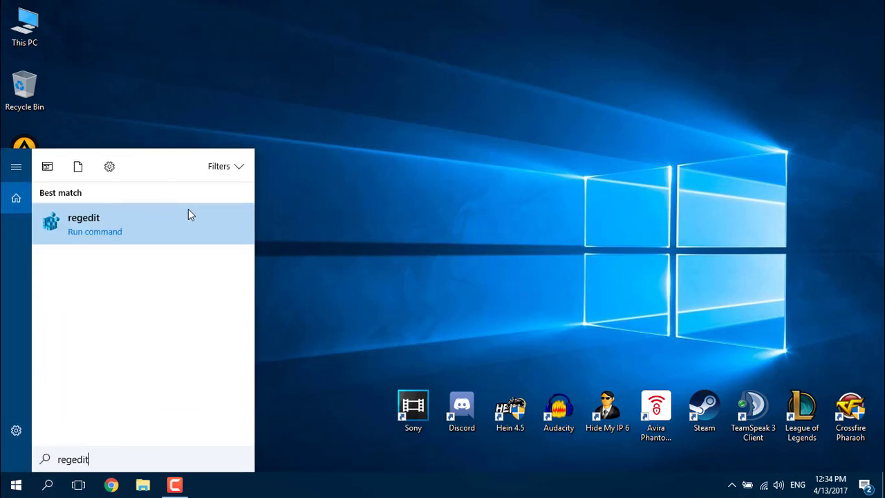
key("Return")
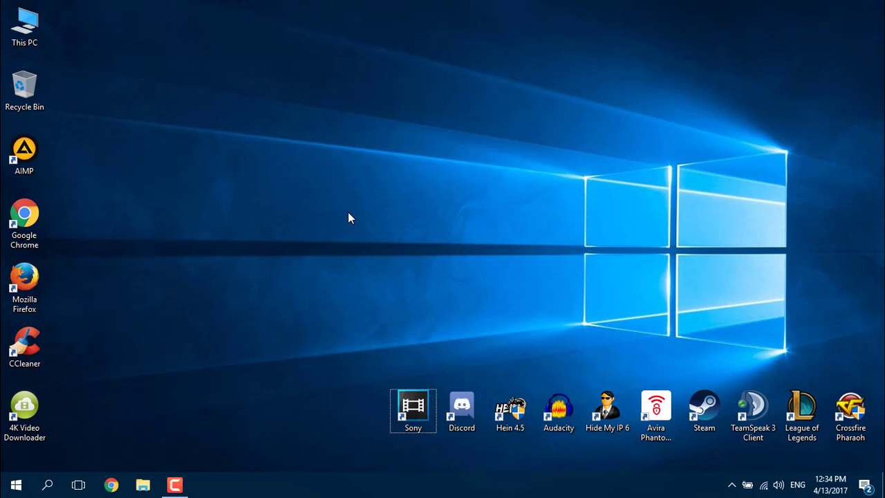
- Launch Registry Editor by running 'Rege' from the Win+R Run dialog, and reposition its window
key("super+r")
type("Re")
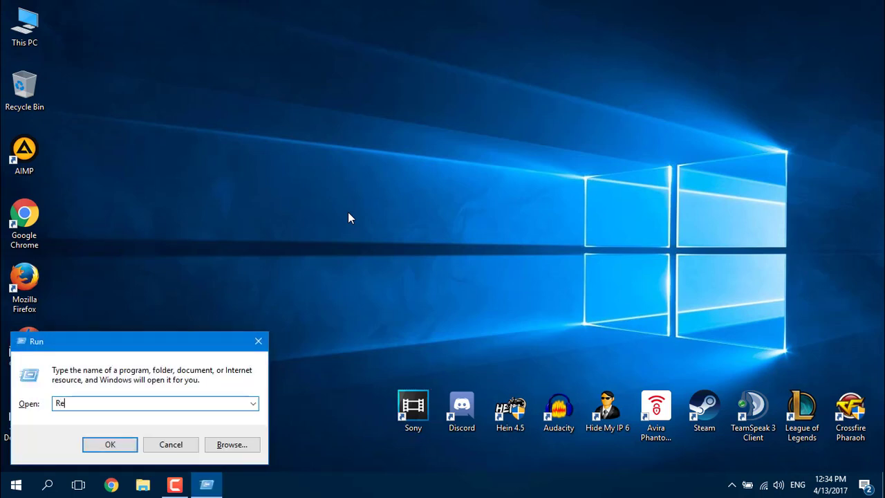
type("gedit")
key("Return")
left_click_drag(236, 68, 308, 33)
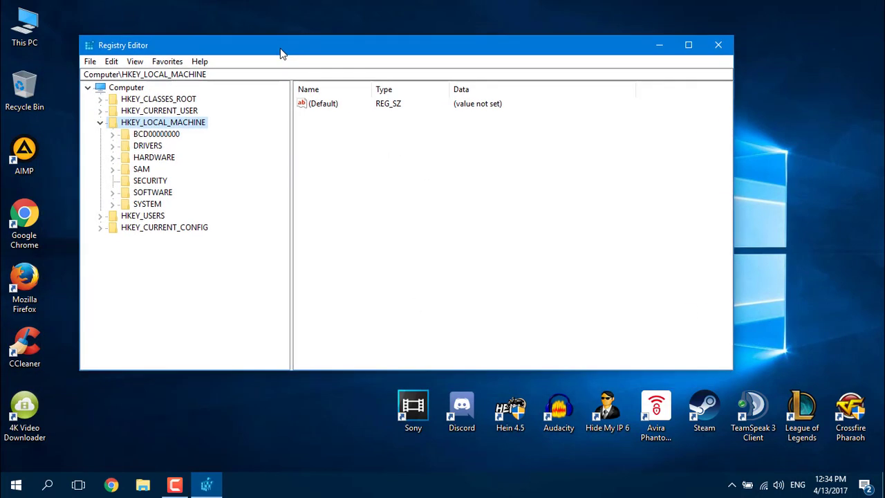
left_click(133, 110)
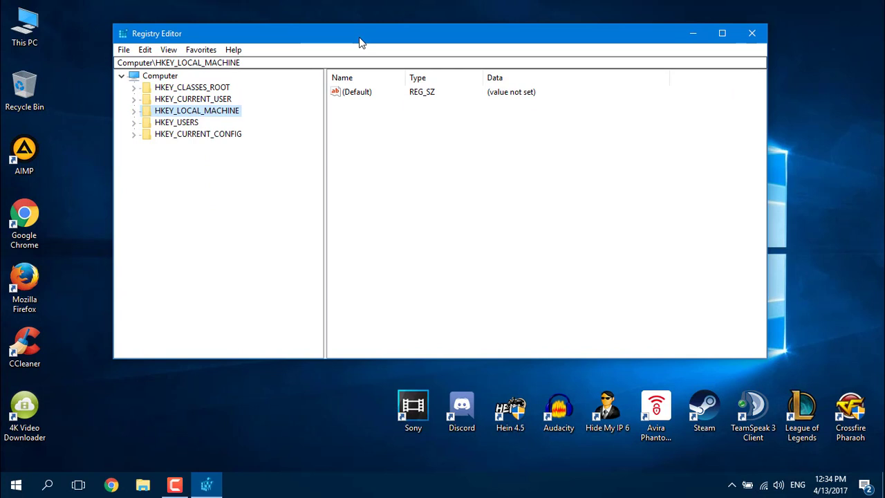
left_click_drag(361, 39, 393, 29)
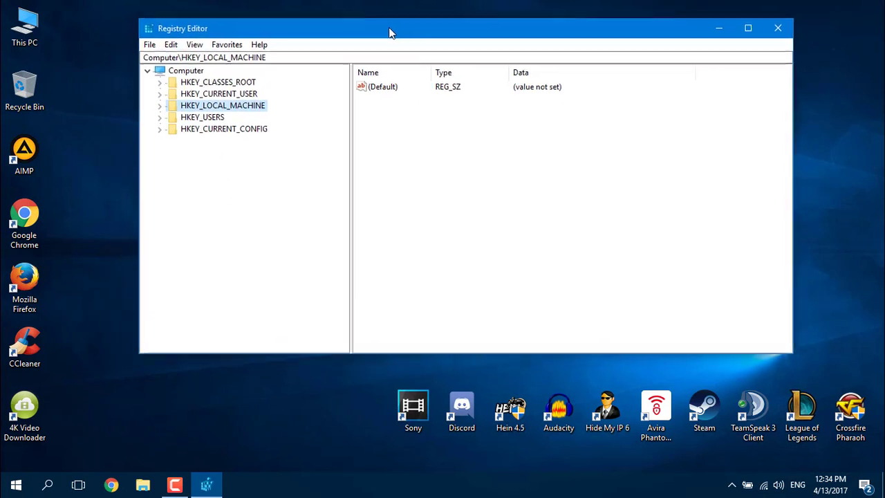
- Expand HKEY_LOCAL_MACHINE and its SOFTWARE key in the registry tree
double_click(205, 104)
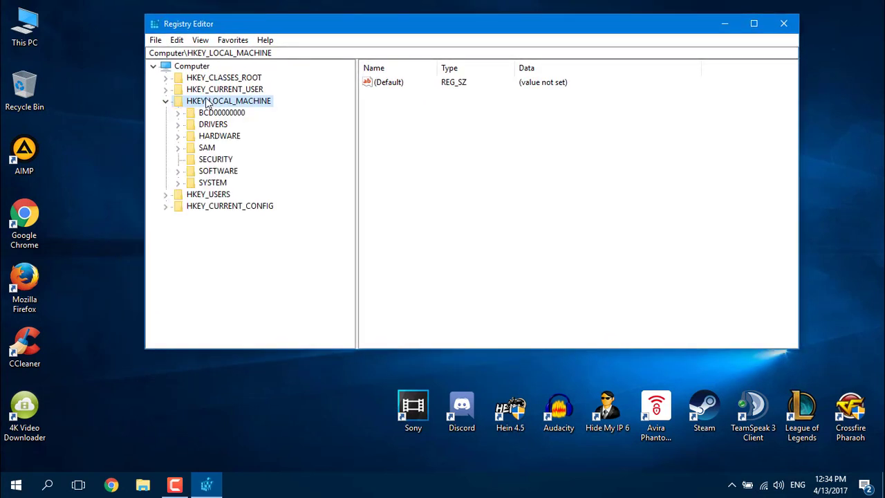
left_click(232, 173)
double_click(233, 173)
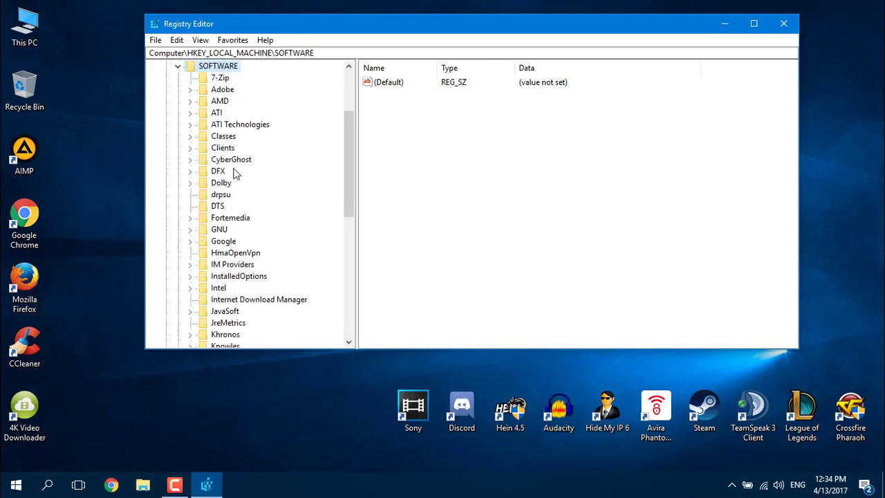
scroll(233, 173, "down", 2)
scroll(239, 178, "down", 2)
scroll(246, 190, "down", 2)
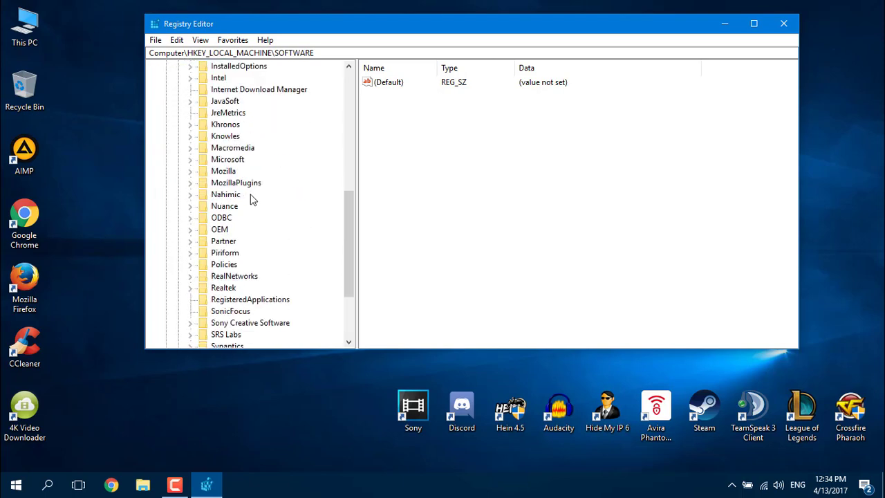
scroll(250, 222, "down", 1)
- Drill into Policies\Microsoft\Windows, check AllowCortana under Windows Search, then select Windows
left_click(232, 232)
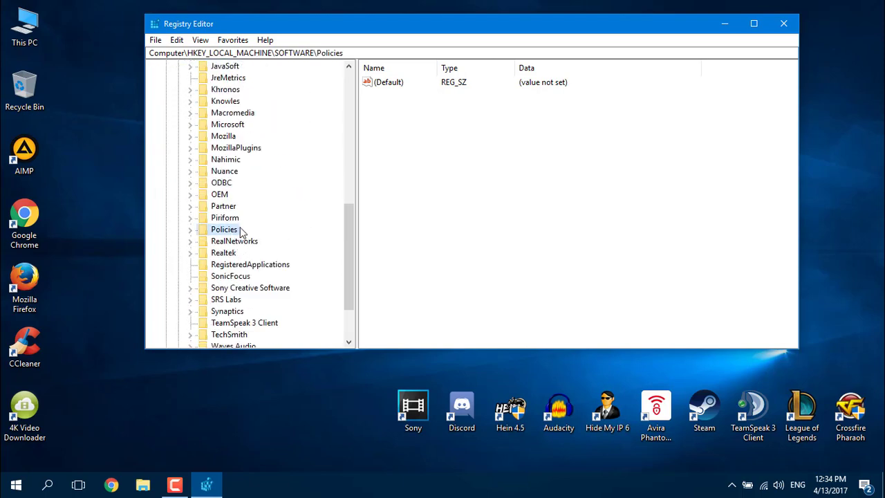
double_click(233, 232)
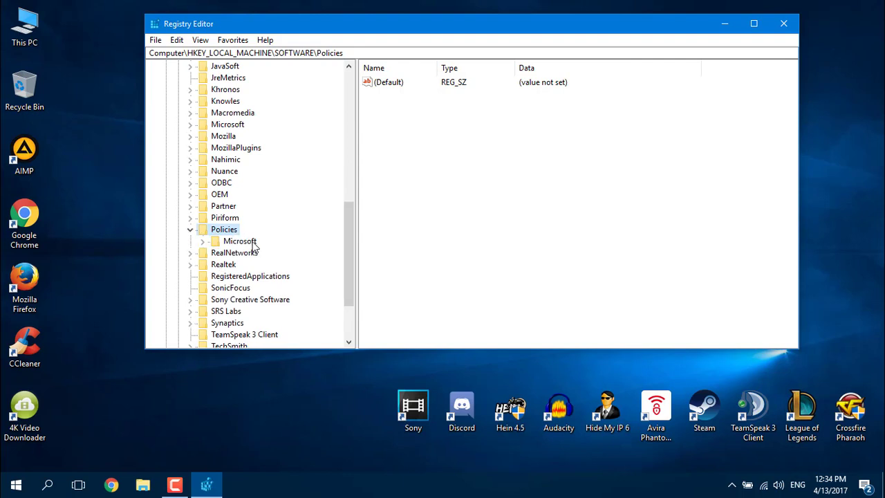
double_click(251, 243)
scroll(281, 220, "down", 2)
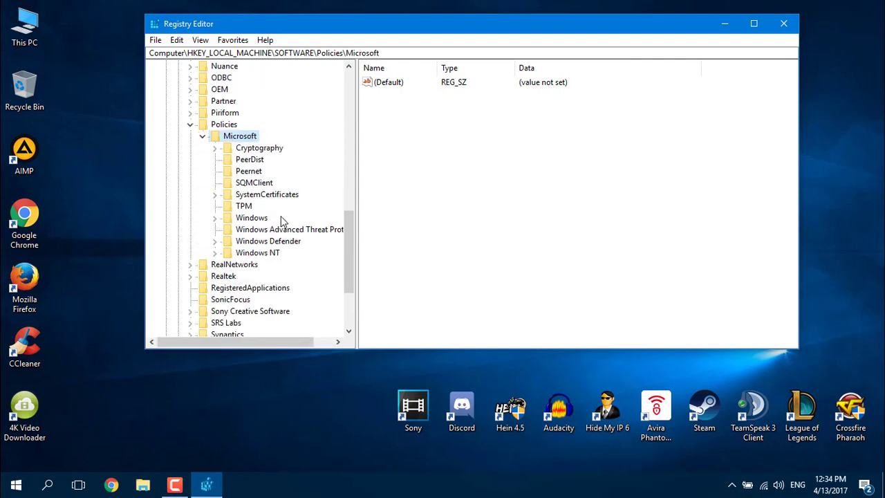
double_click(265, 219)
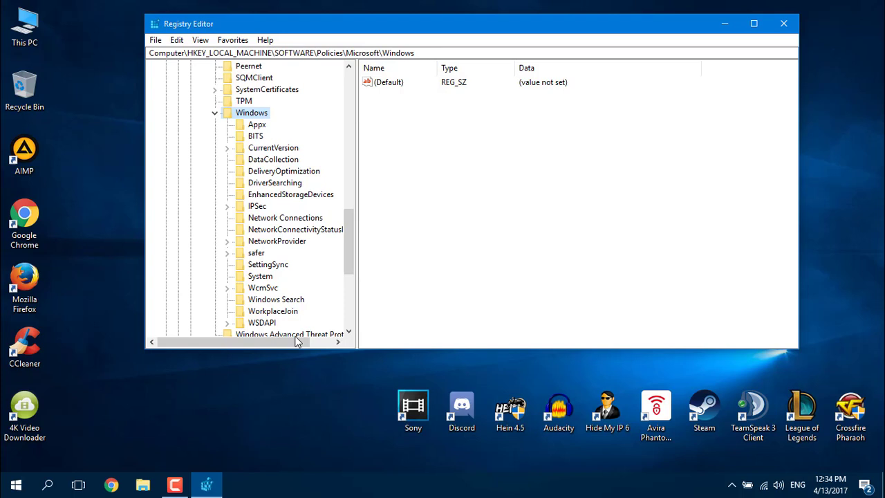
left_click_drag(297, 342, 330, 342)
scroll(350, 269, "down", 1)
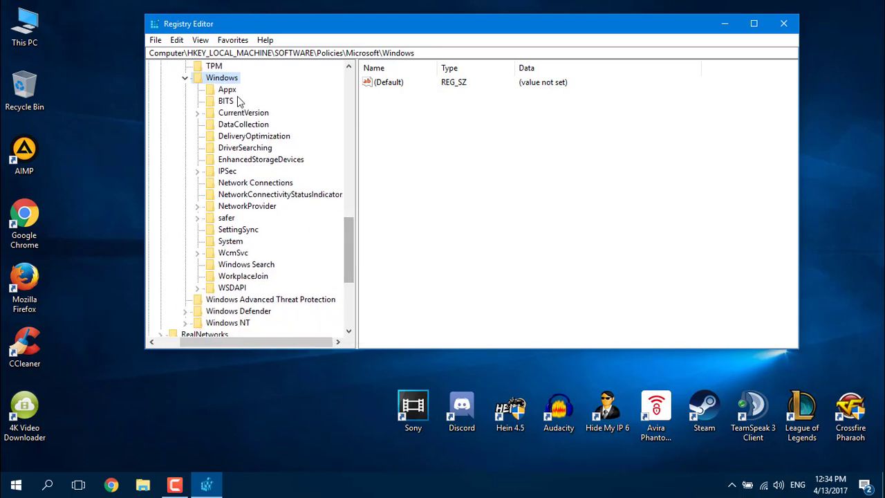
left_click(255, 266)
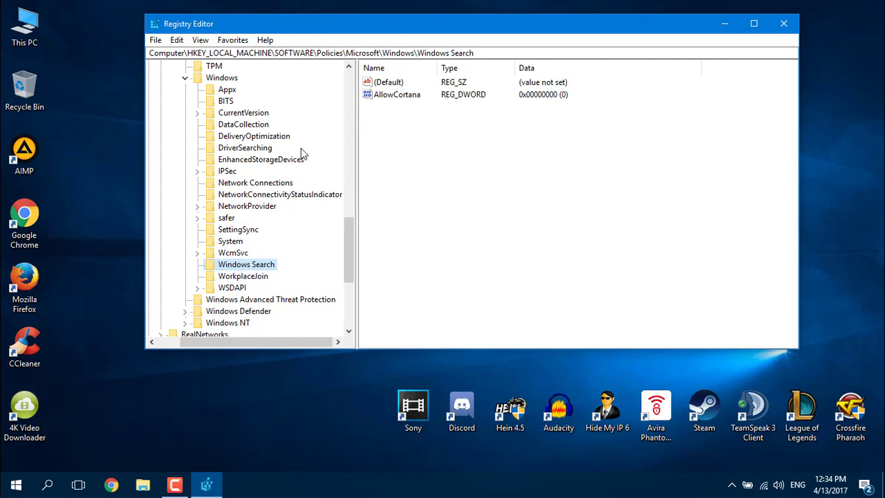
left_click(223, 79)
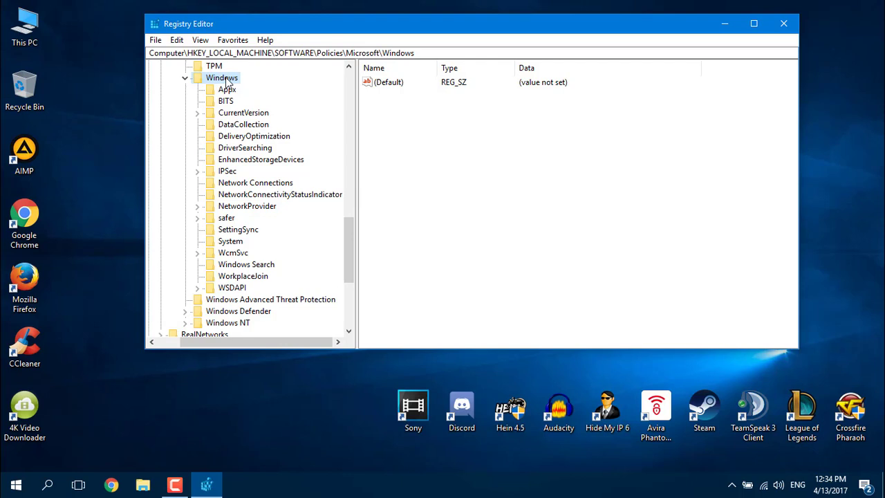
- Try adding a 'Windows Searc' key under Windows, dismiss the duplicate-name error, and delete New Key #1
right_click(227, 80)
mouse_move(290, 100)
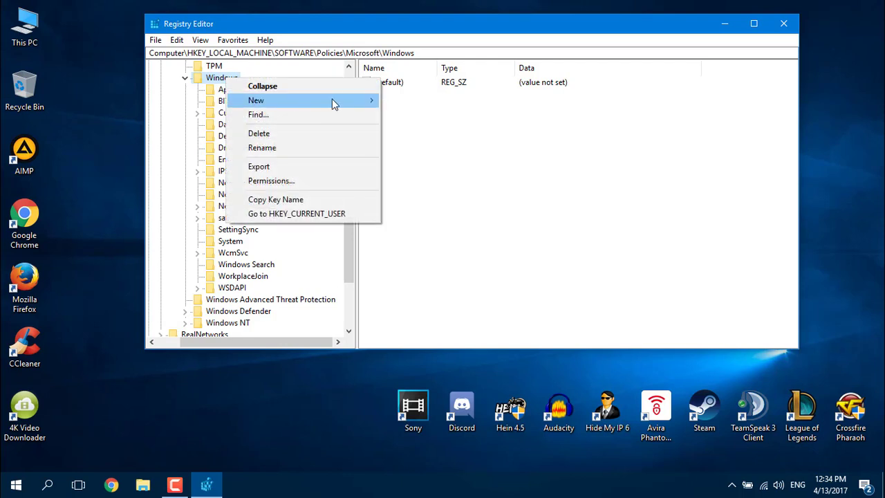
left_click(419, 101)
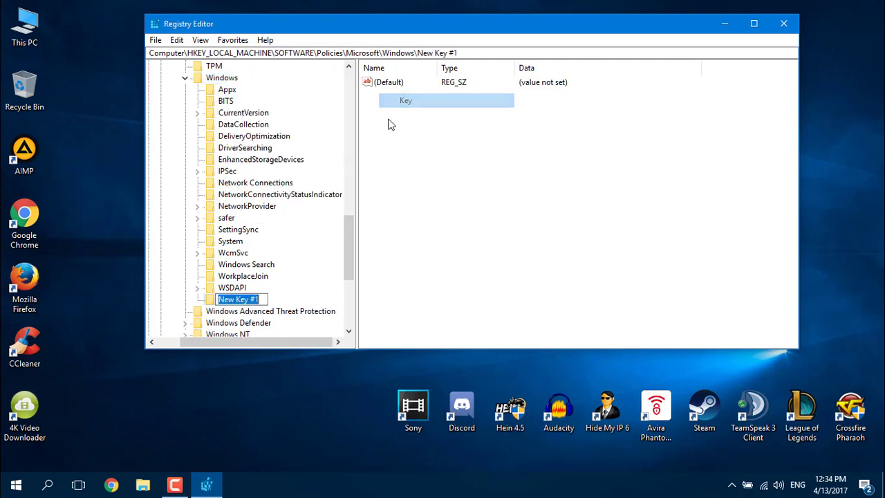
type("Win")
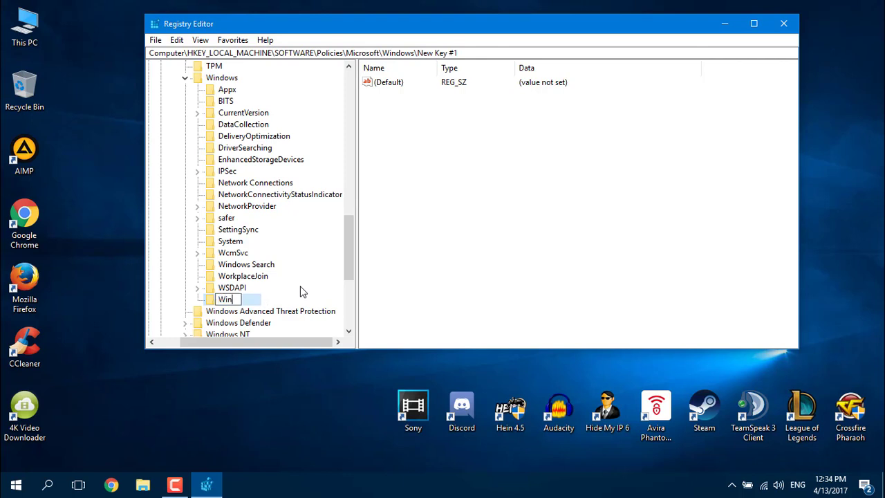
type("dows S")
type("earch")
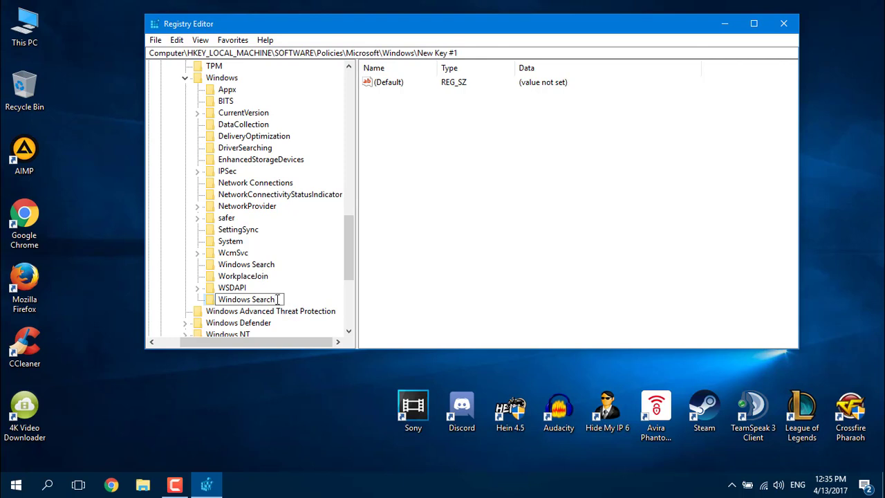
key("Return")
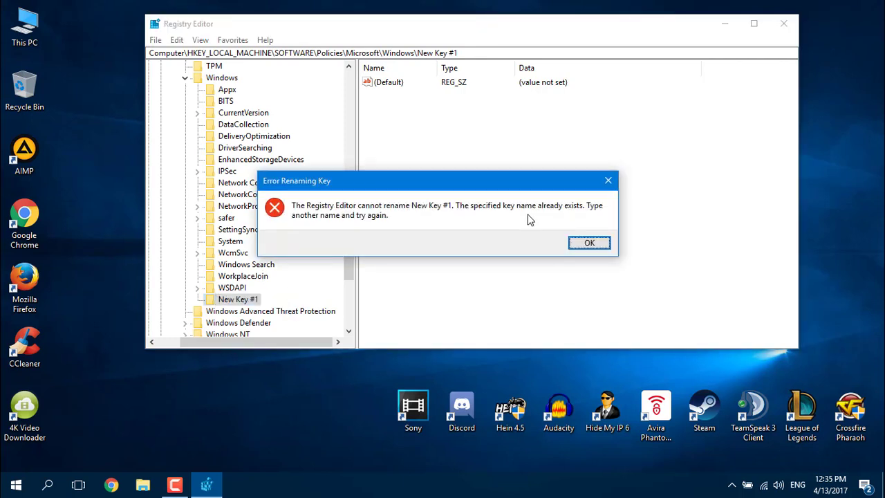
left_click(589, 243)
right_click(239, 303)
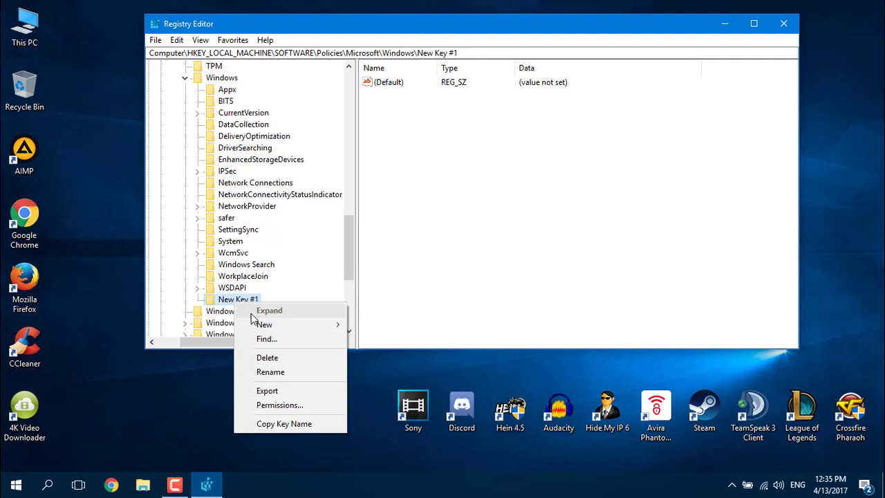
left_click(302, 360)
left_click(517, 242)
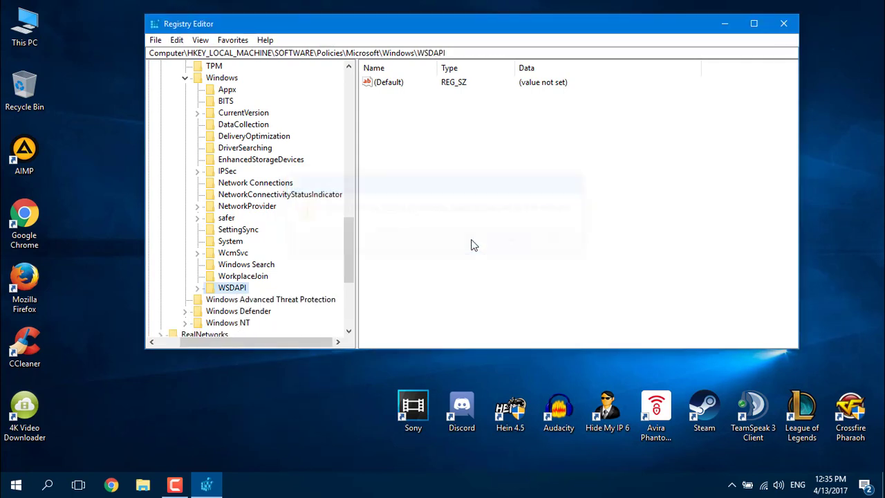
- Select the Windows Search key and its AllowCortana value
left_click(259, 268)
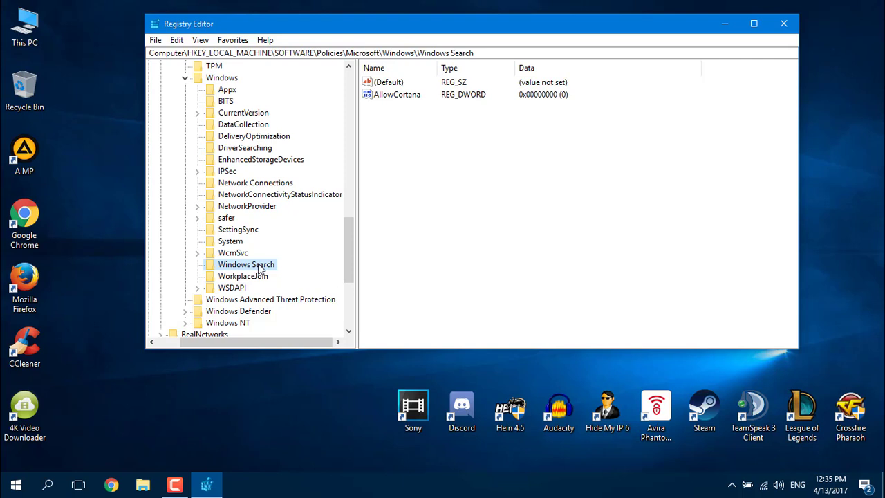
left_click(398, 95)
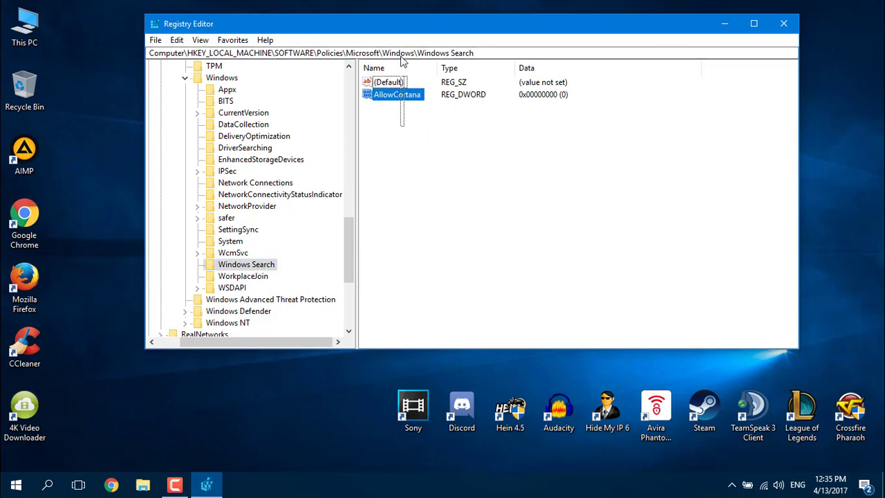
left_click(399, 156)
left_click(250, 270)
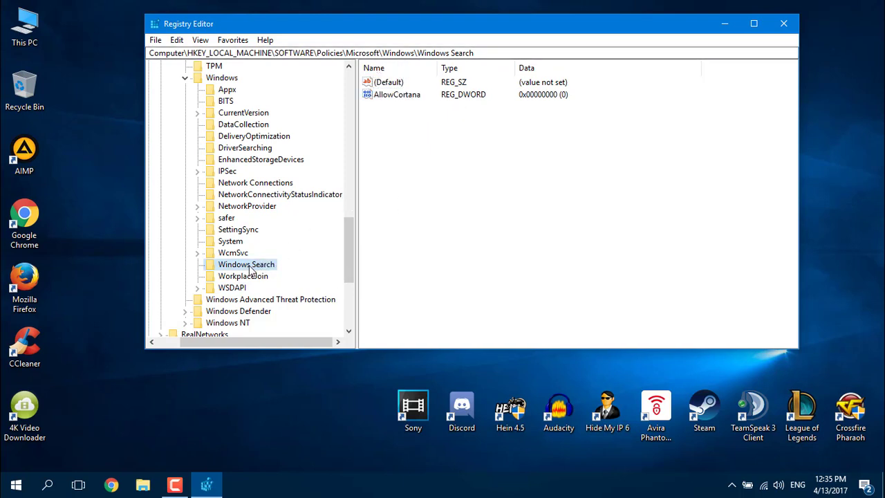
- Add a new DWORD (32-bit) value, typing and then erasing the name 'AllowCortan'
right_click(249, 267)
mouse_move(279, 288)
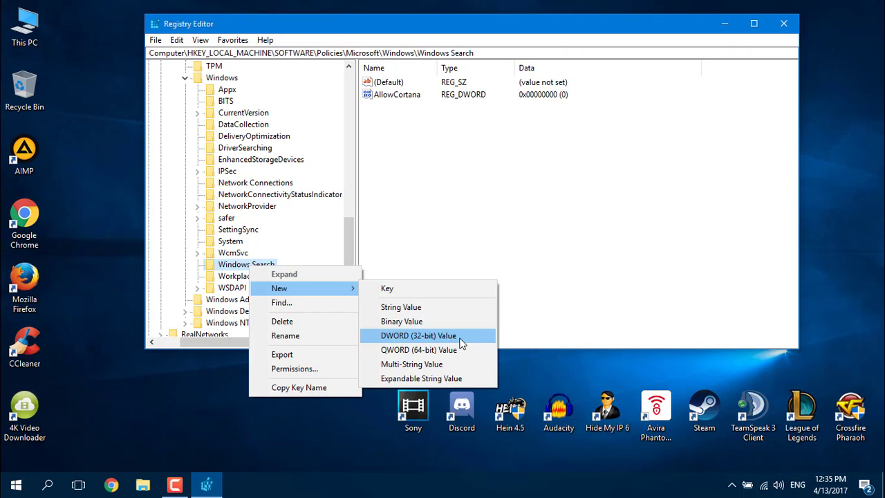
left_click(461, 339)
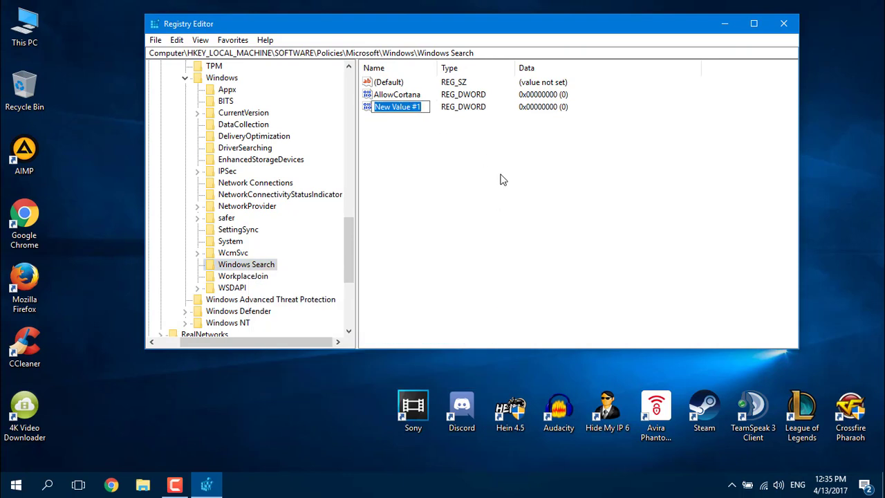
type("AllowCor")
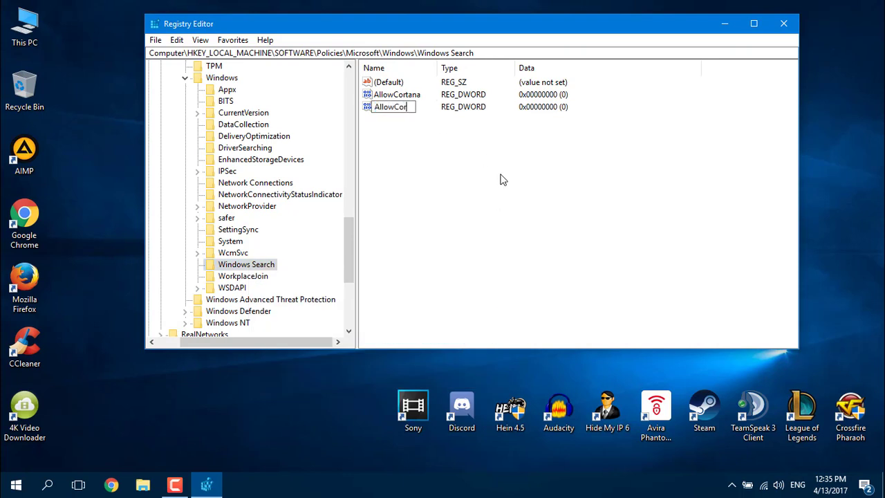
type("tana")
key("ctrl+a")
key("BackSpace")
key("Return")
key("Return")
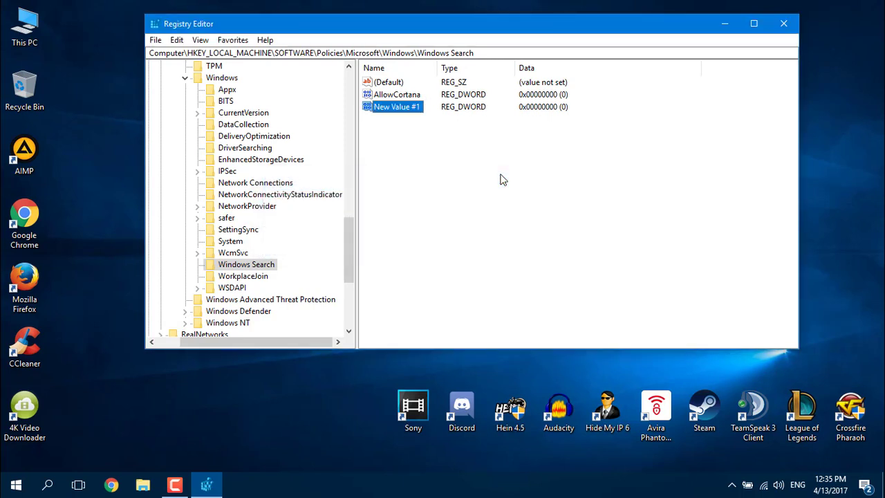
- Delete the extra New Value #1 and reselect AllowCortana
right_click(402, 108)
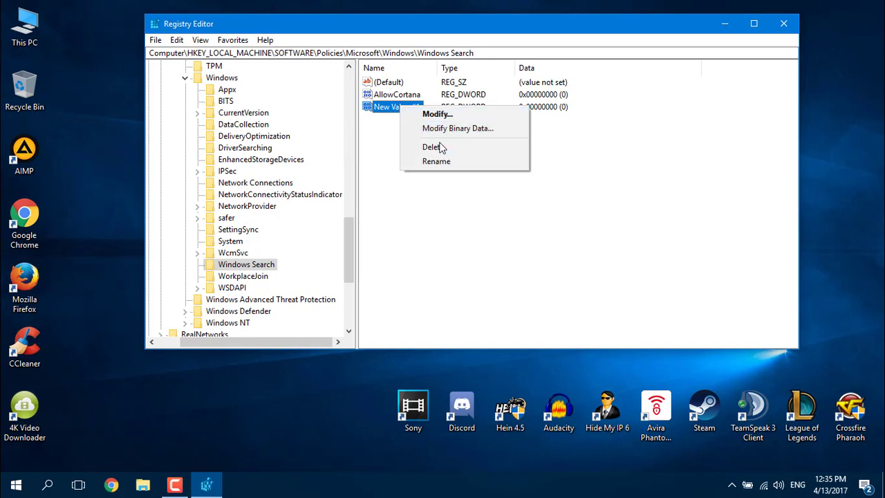
left_click(439, 147)
left_click(537, 243)
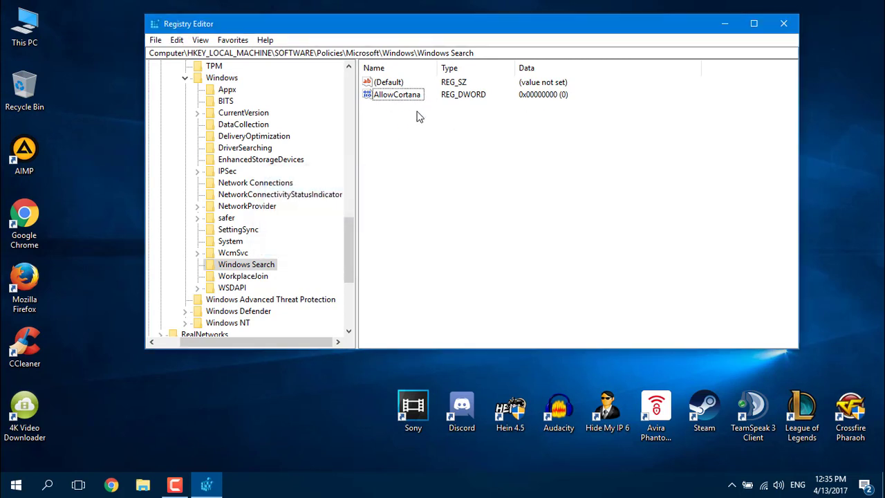
left_click(403, 95)
- Confirm AllowCortana's value data is 0 via Modify, then close Registry Editor
right_click(397, 99)
left_click(496, 103)
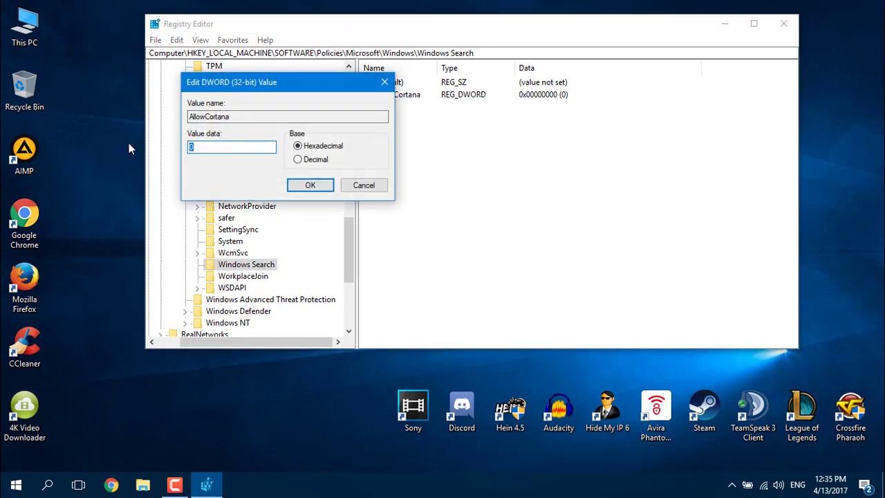
left_click(319, 186)
left_click(782, 24)
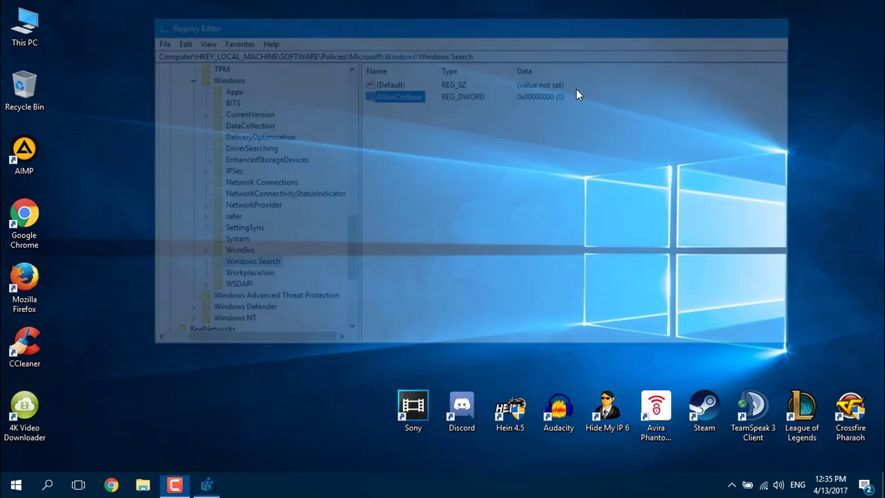
right_click(15, 489)
mouse_move(63, 460)
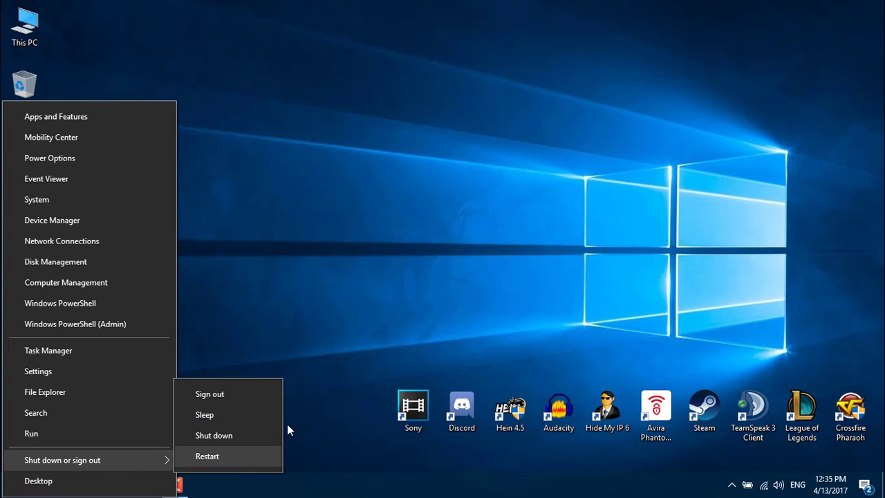
left_click(437, 262)
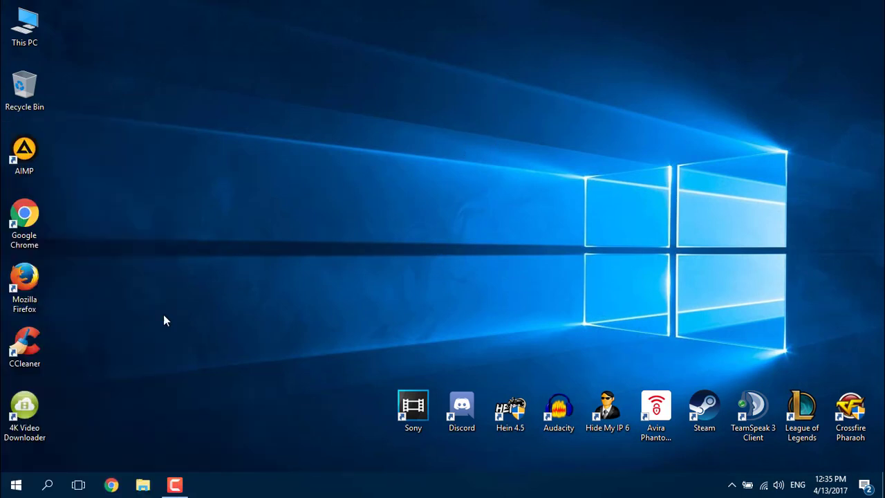
left_click(47, 484)
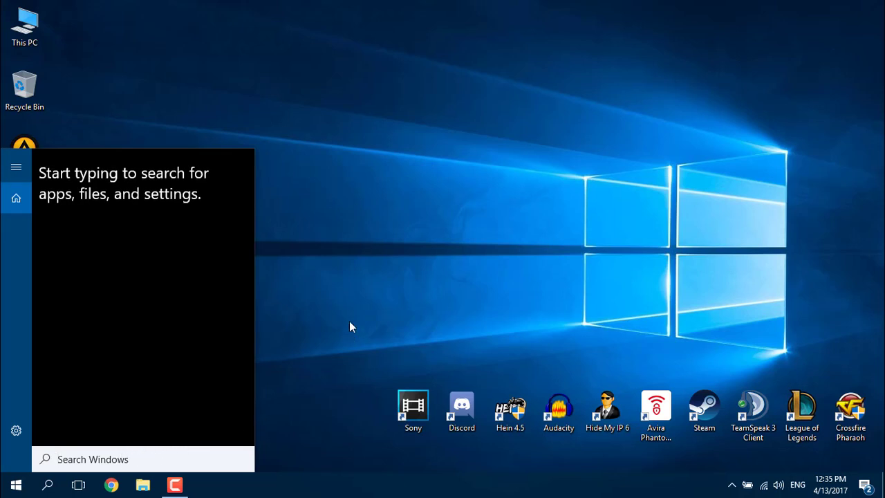
left_click(385, 193)
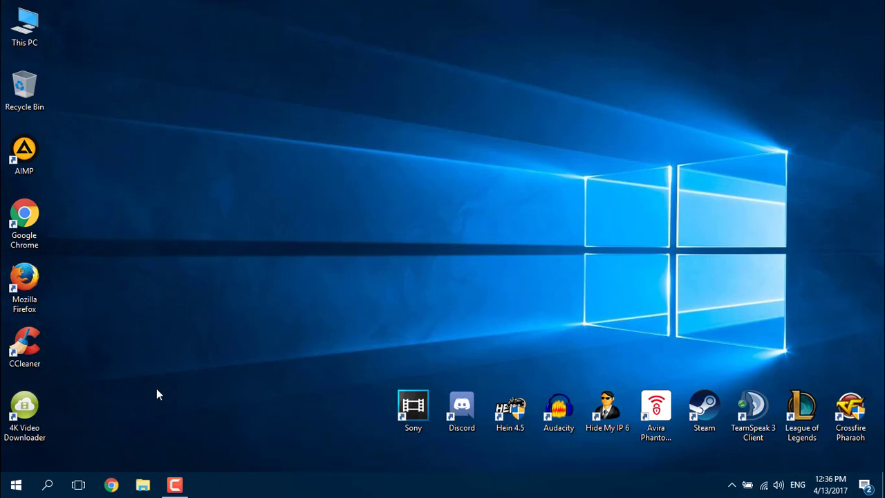
- Open File Explorer and browse to C:\Windows\SystemApps
left_click(143, 484)
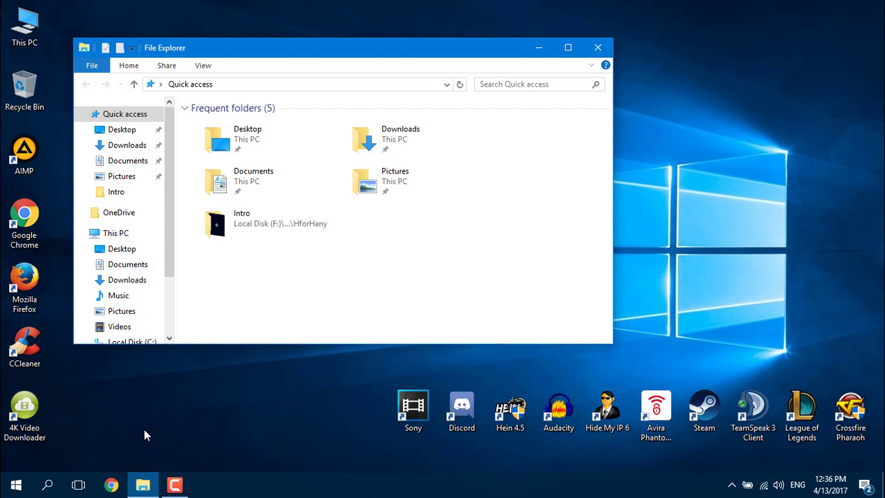
scroll(168, 306, "down", 2)
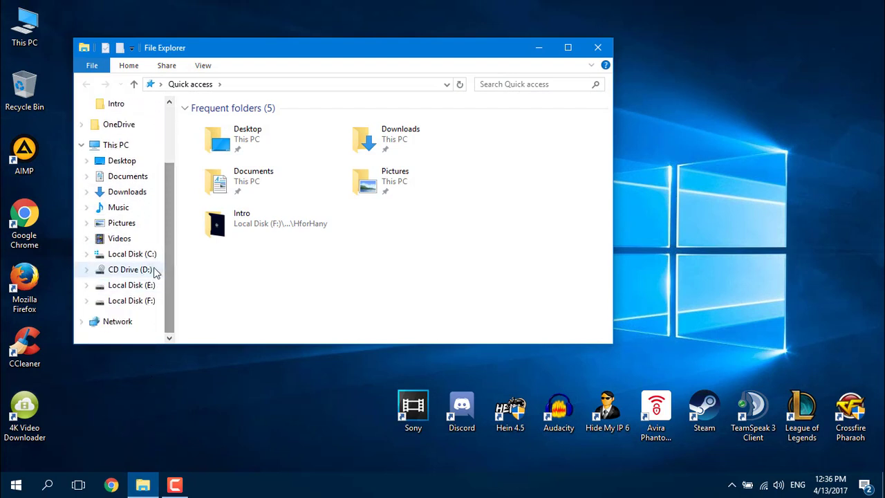
left_click(114, 144)
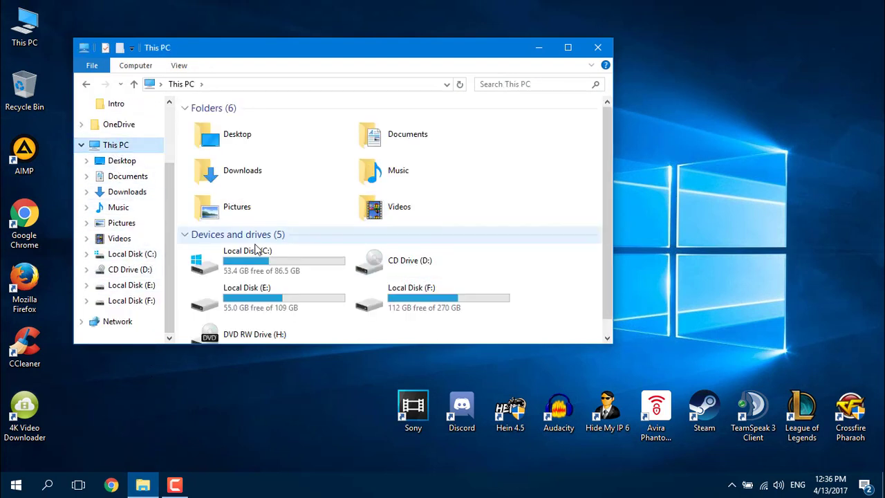
double_click(237, 271)
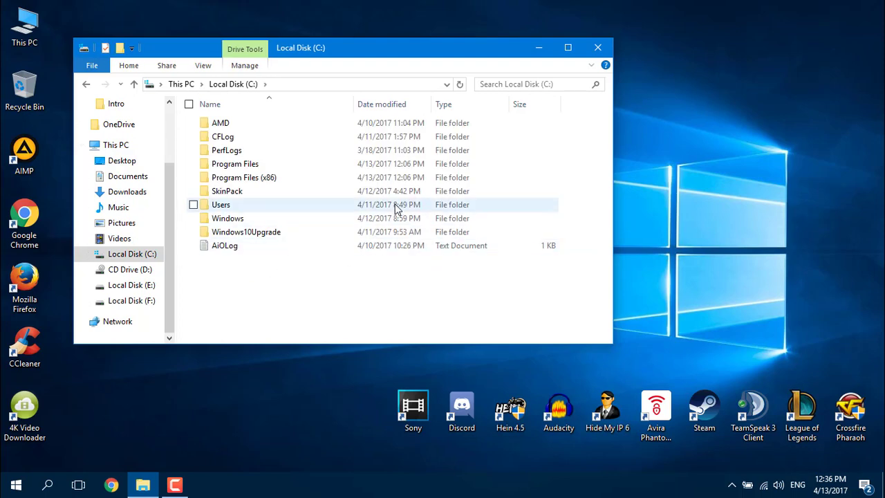
double_click(253, 220)
scroll(415, 172, "down", 2)
scroll(519, 152, "down", 6)
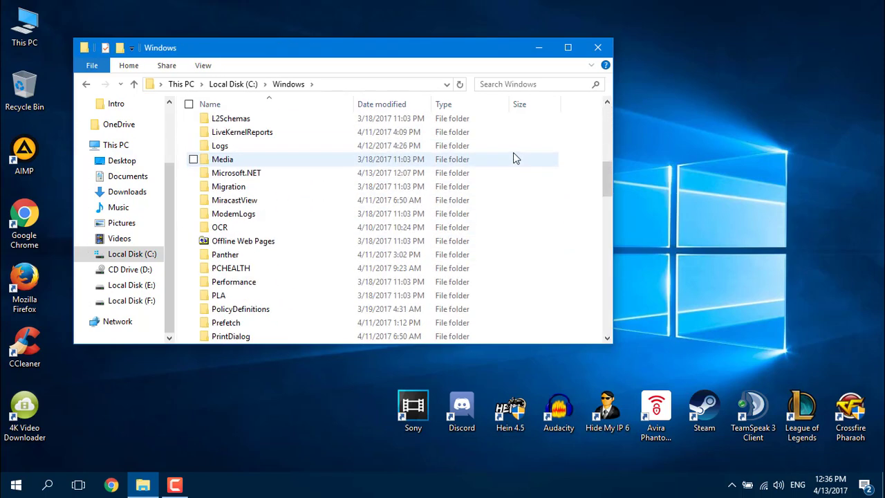
scroll(513, 160, "down", 5)
scroll(453, 168, "down", 5)
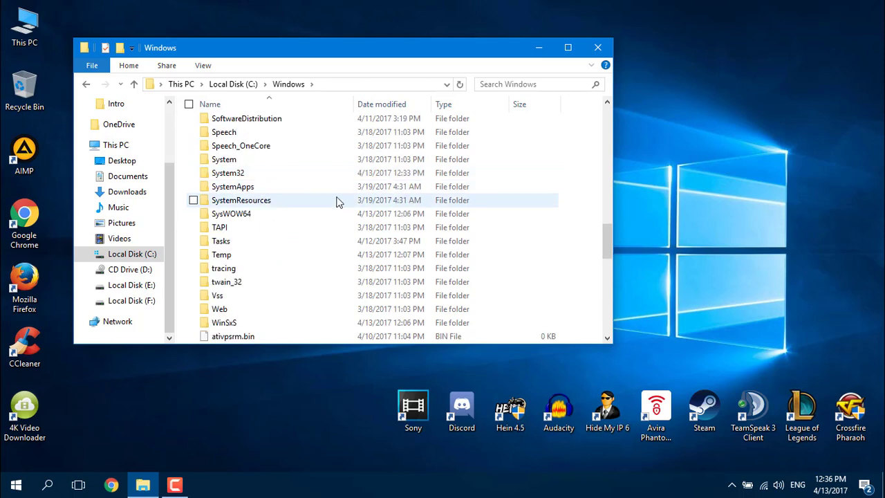
left_click(269, 187)
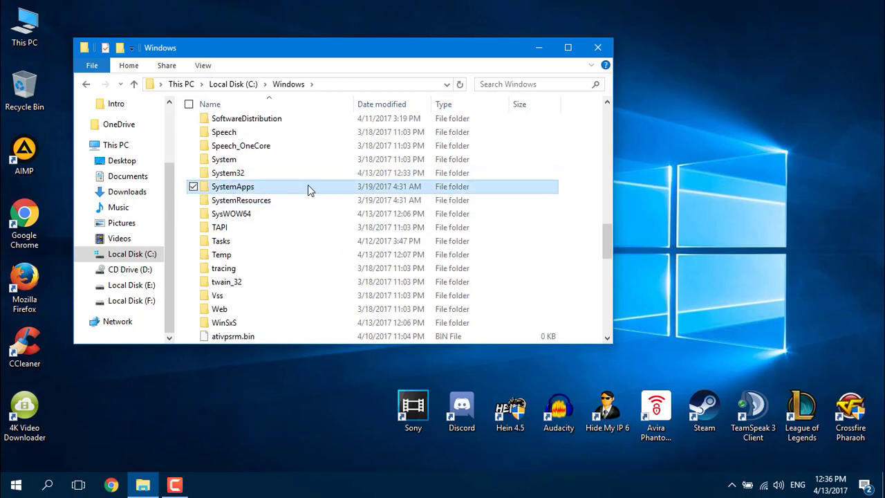
double_click(308, 185)
- Open Microsoft.Windows.Cortana_cw5n1h2txyewy and select the SearchUI application
scroll(307, 181, "down", 3)
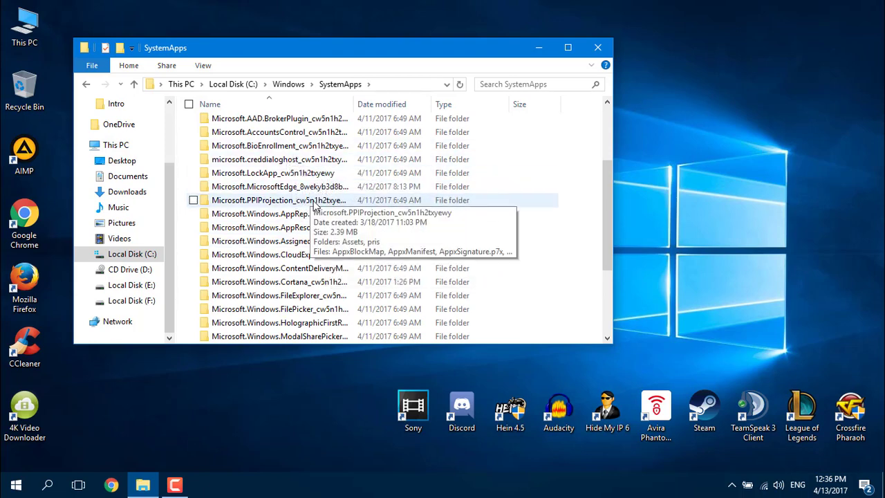
left_click(328, 283)
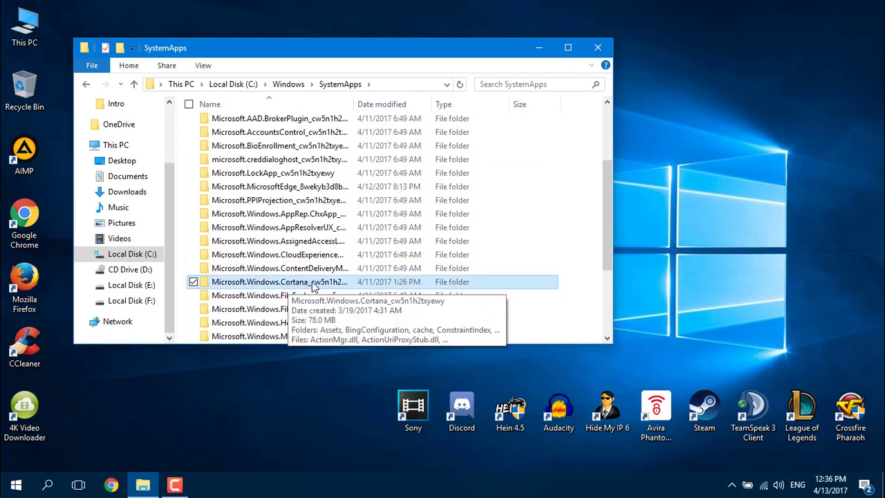
double_click(313, 284)
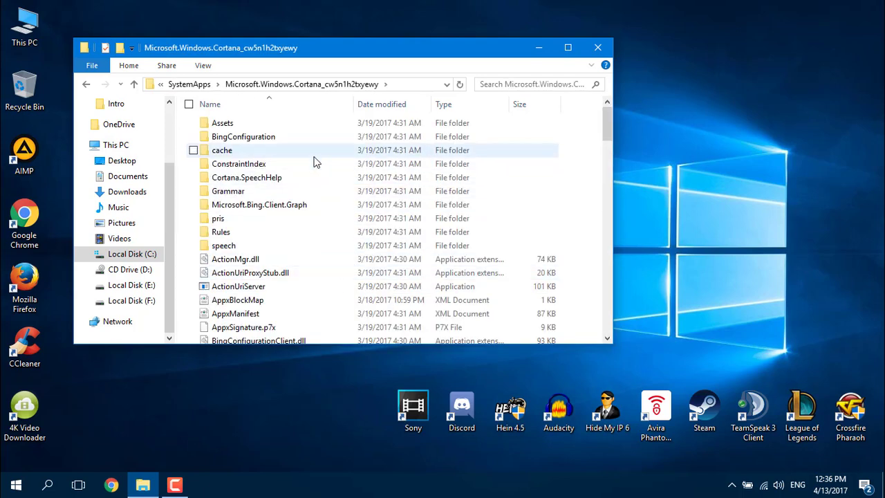
type("s")
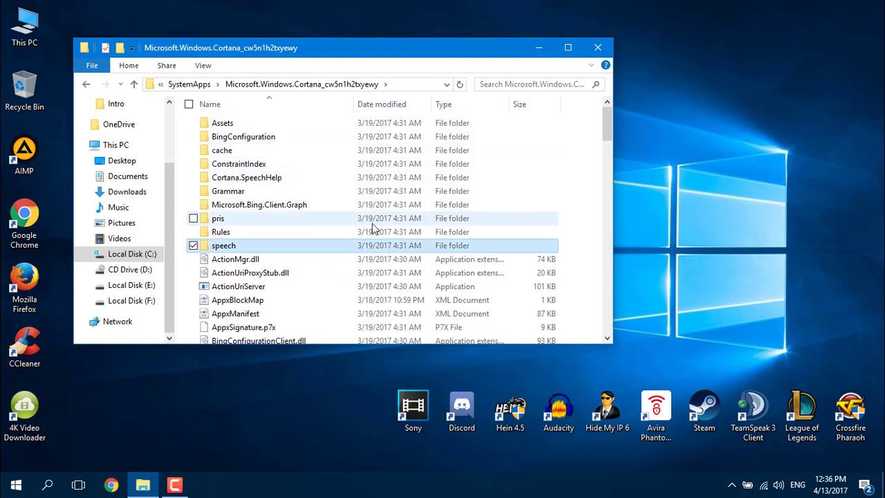
type("a")
key("Down")
key("Down")
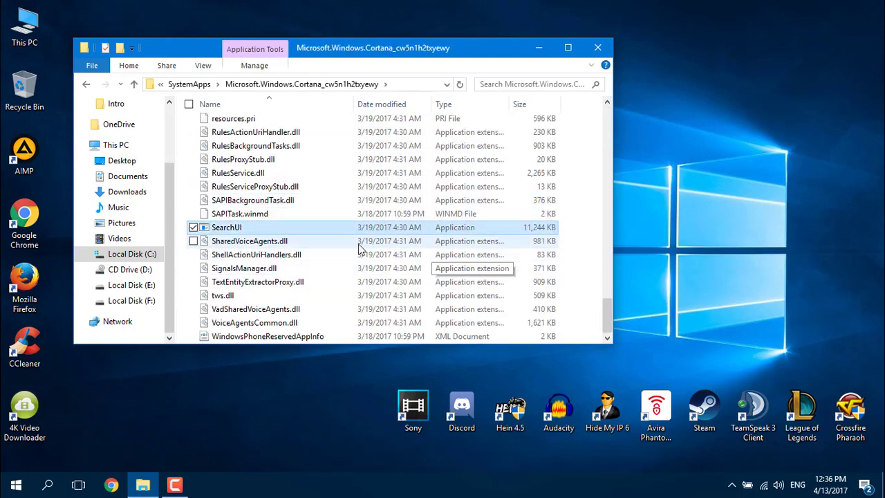
left_click(278, 242)
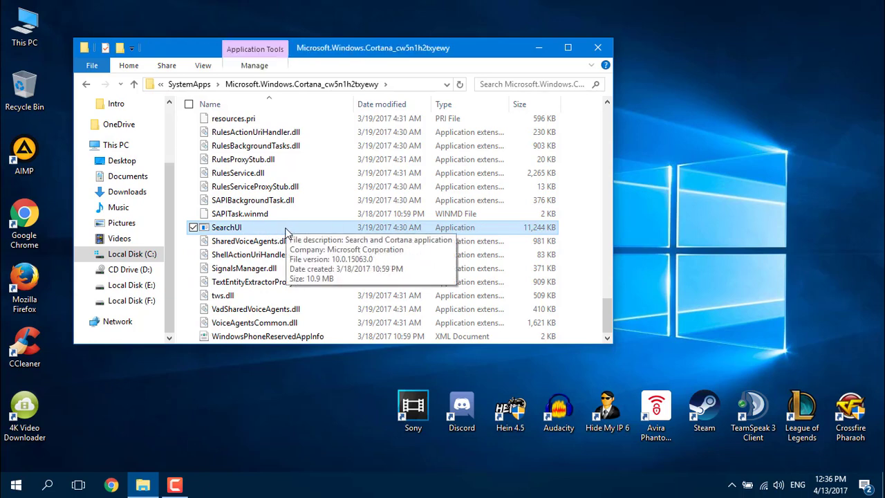
- Open SearchUI in Unlocker, choose Rename, and prefix 'Disable.' to make Disable.SearchUI.exe
right_click(286, 233)
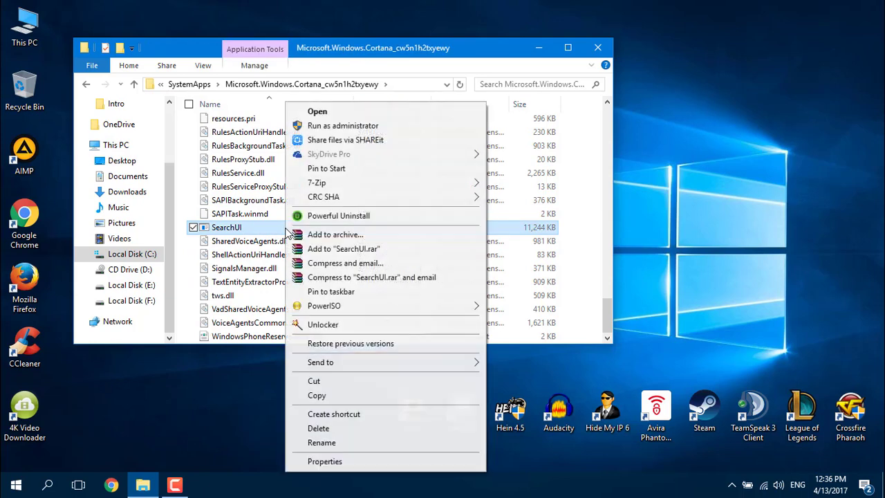
left_click(377, 332)
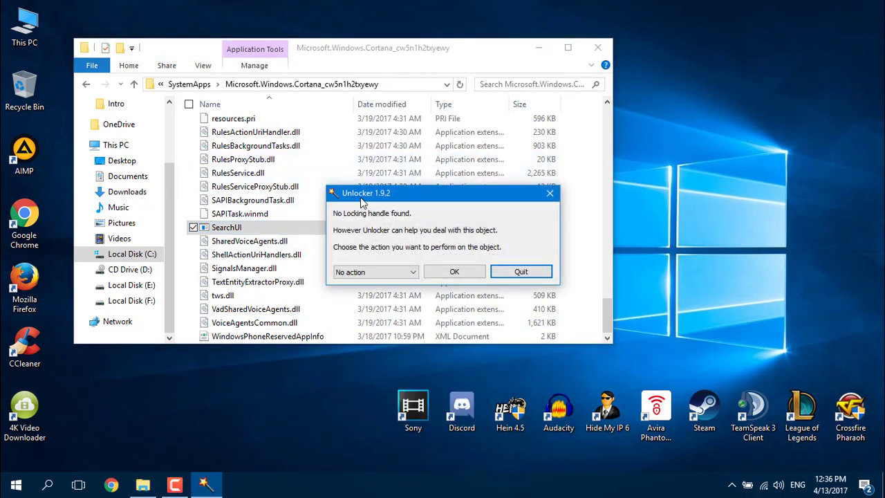
left_click_drag(361, 201, 366, 162)
left_click(395, 238)
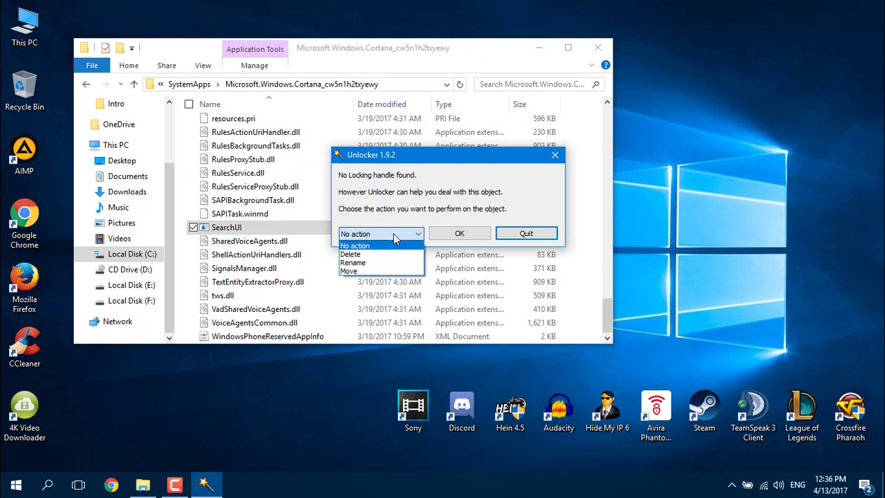
left_click(374, 266)
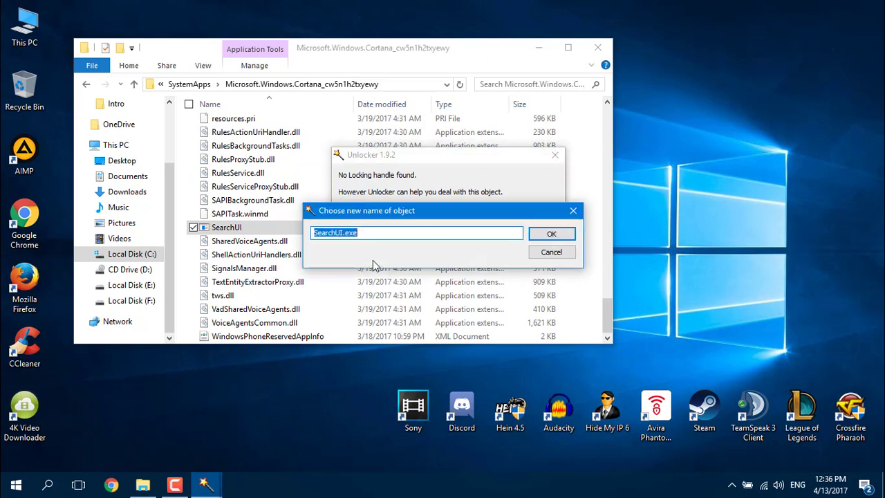
left_click(363, 235)
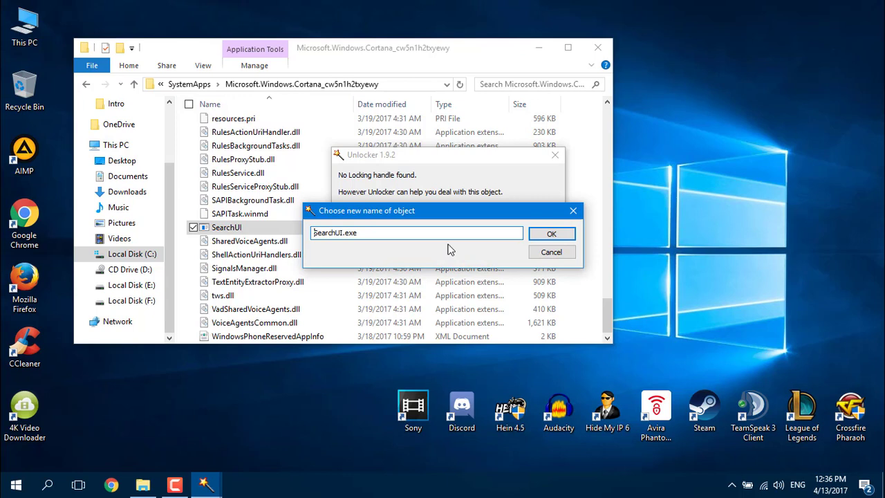
type("Dis")
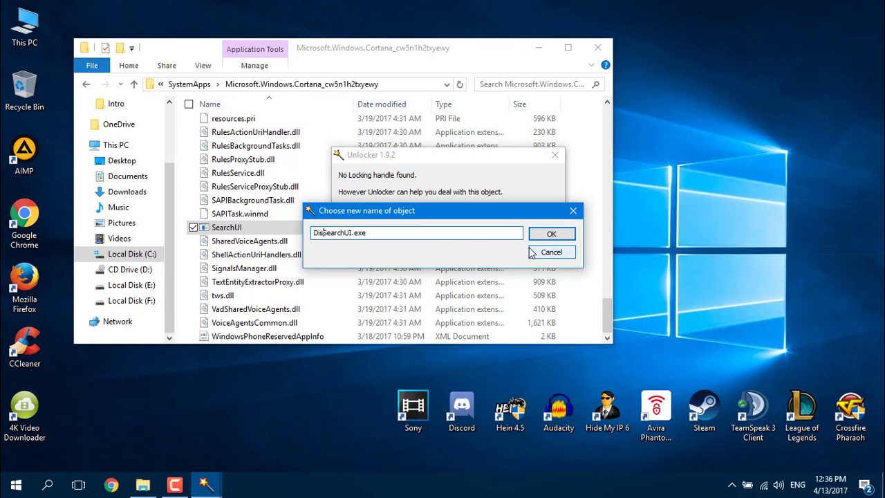
type("able.")
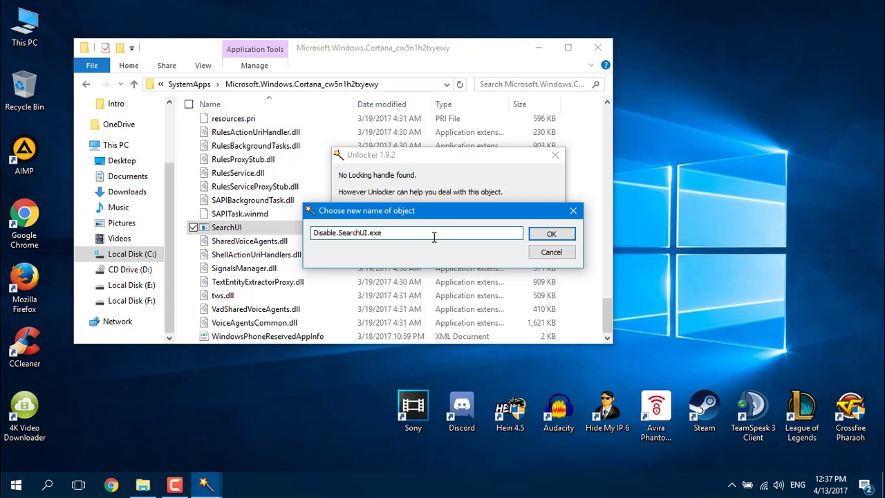
mouse_move(414, 233)
left_mouse_down()
mouse_move(305, 233)
mouse_move(497, 228)
left_mouse_up()
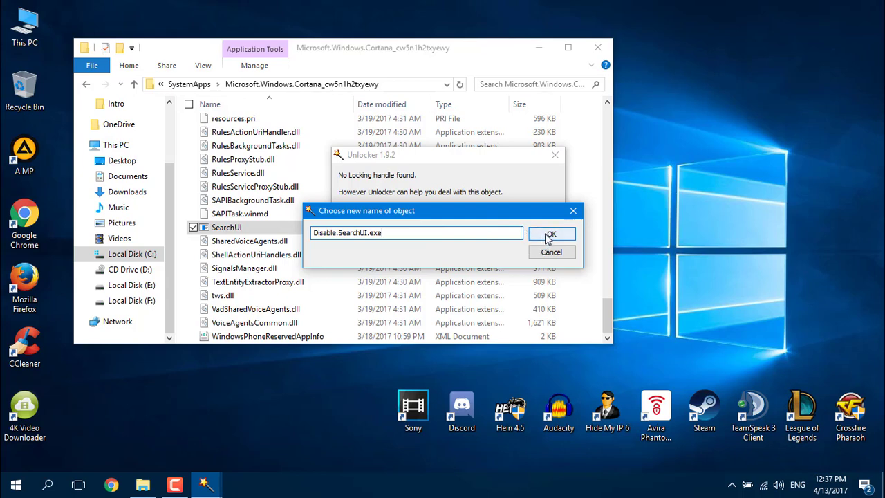
left_click(548, 236)
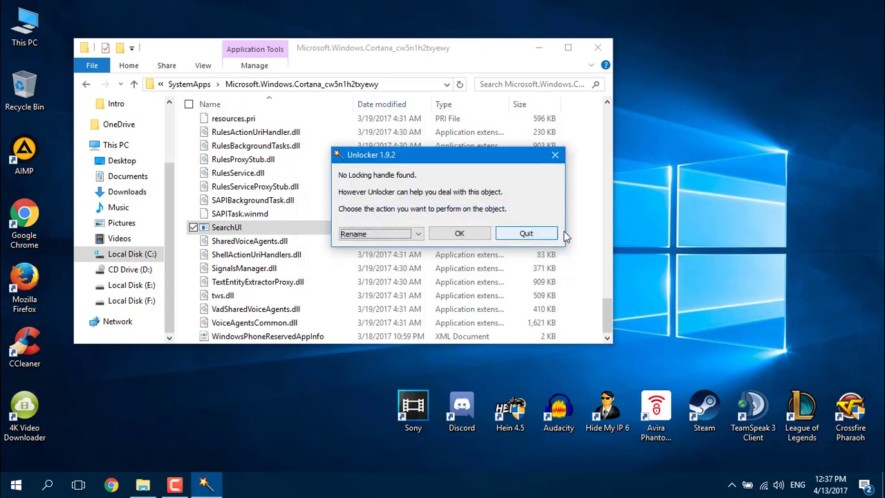
left_click(470, 235)
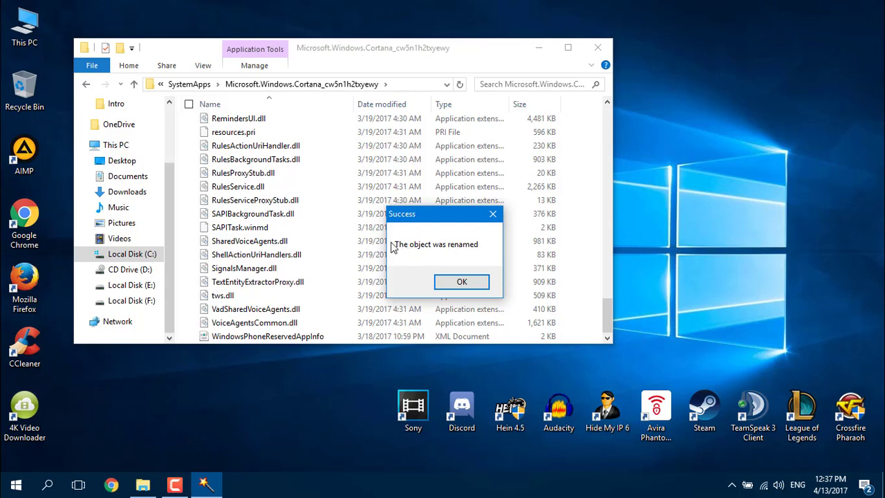
- Dismiss Unlocker's success message, select Disable.SearchUI in the folder, and minimize Explorer
left_click(465, 280)
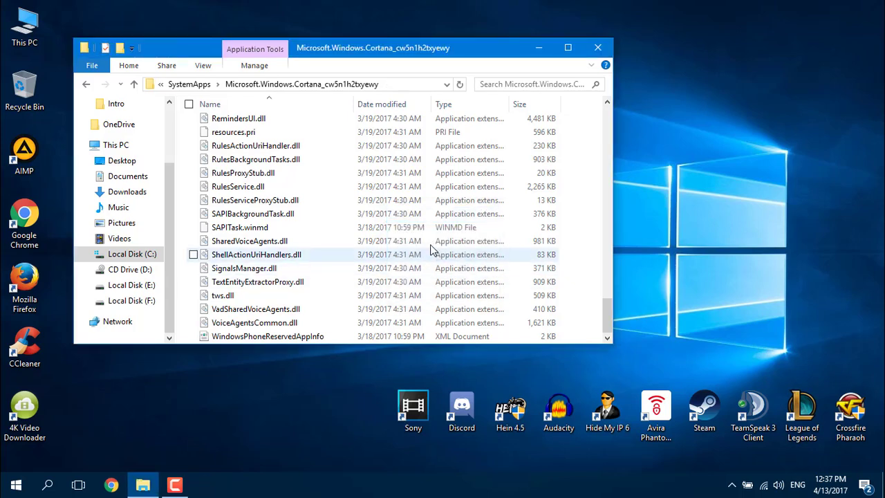
scroll(387, 222, "up", 4)
scroll(347, 206, "up", 1)
scroll(348, 204, "up", 1)
scroll(325, 173, "up", 1)
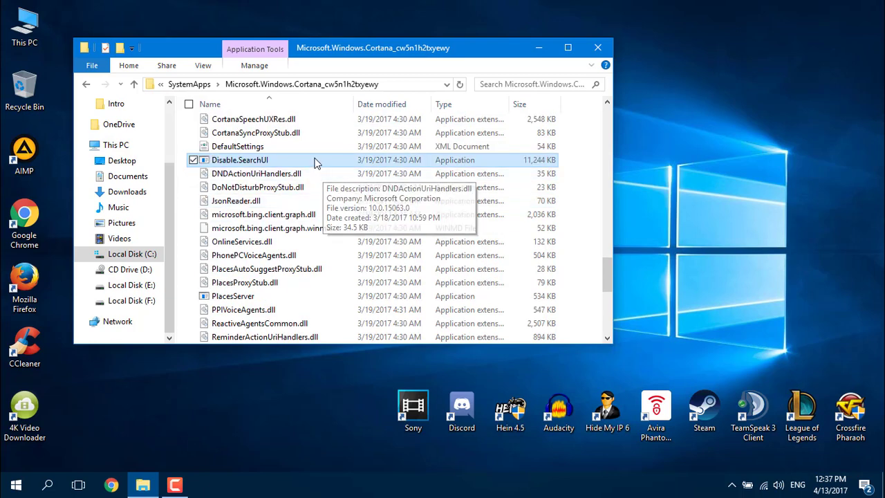
left_click(257, 175)
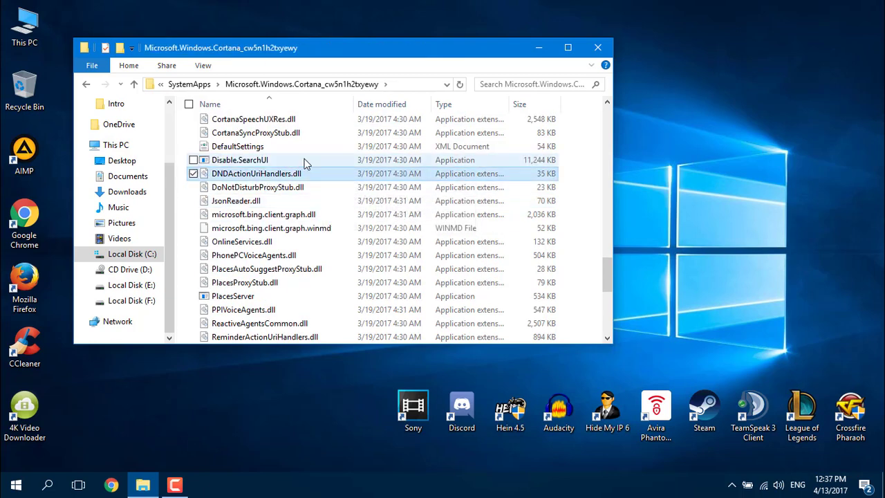
left_click(283, 160)
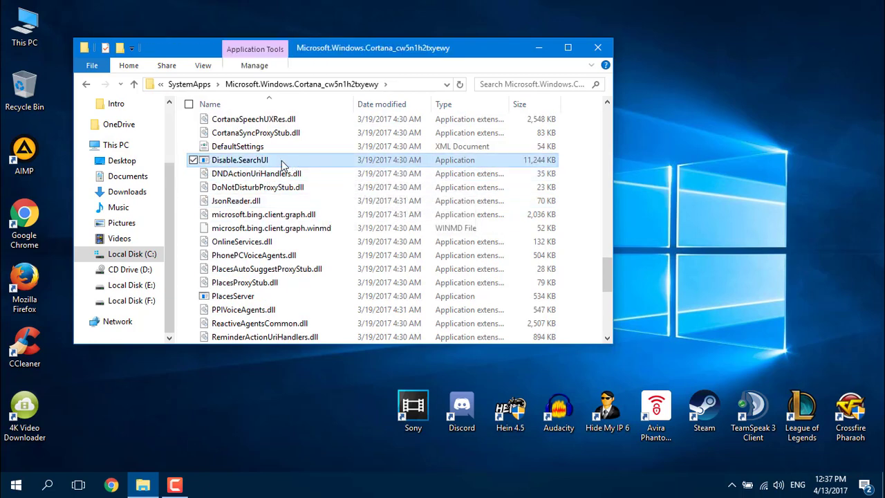
left_click(539, 48)
- Dismiss the Win+X menu, check that search still opens, and bring up the taskbar menu
right_click(16, 485)
mouse_move(87, 458)
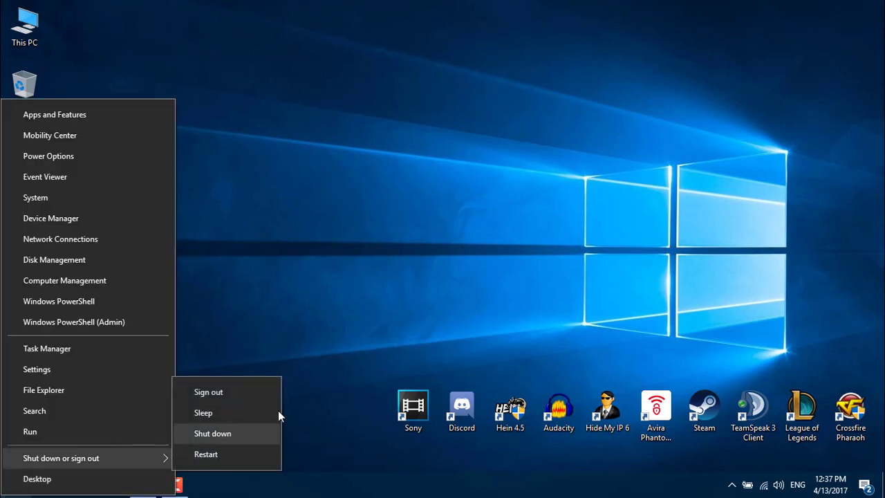
left_click(318, 273)
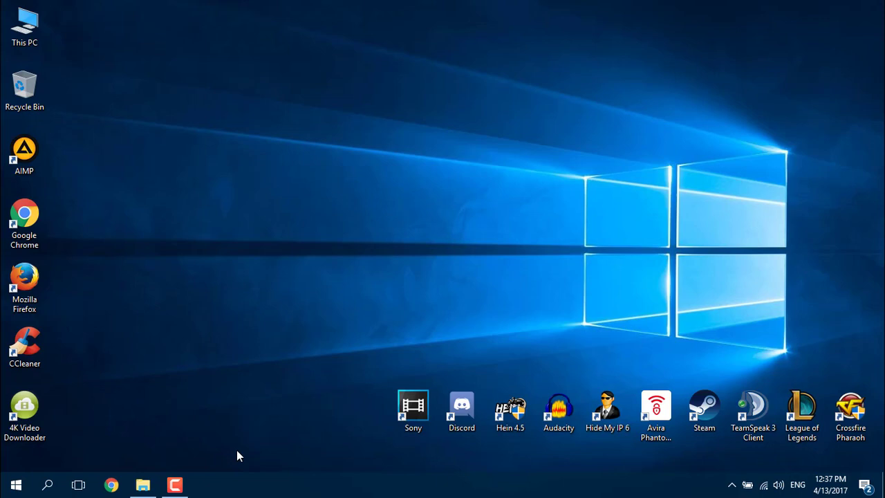
left_click(47, 485)
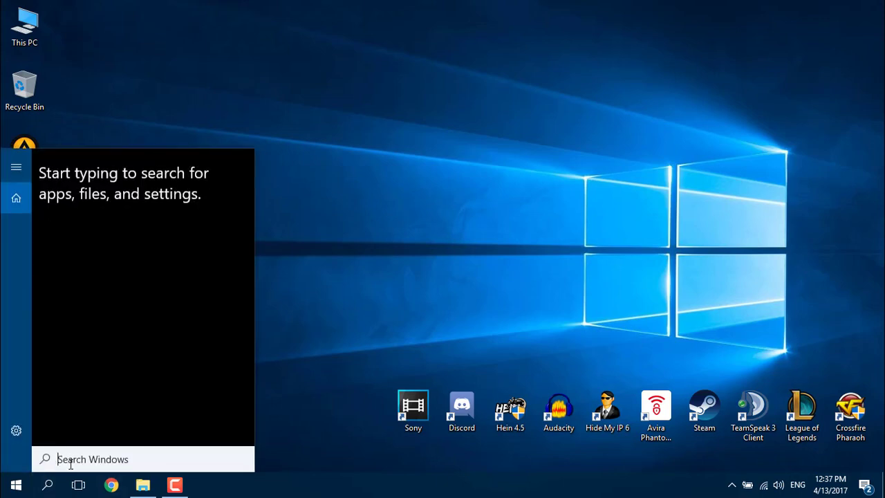
left_click(323, 373)
right_click(318, 485)
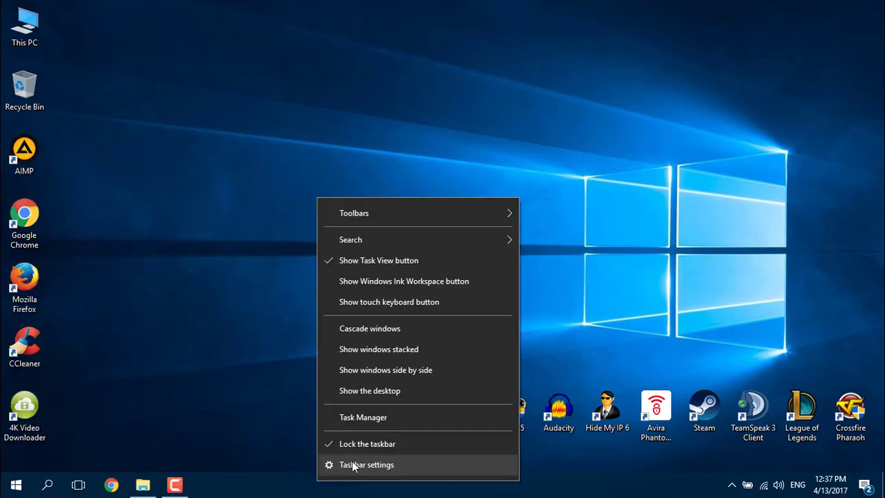
- Launch Task Manager, sort the processes by activity, and scroll the list to find Cortana
left_click(371, 418)
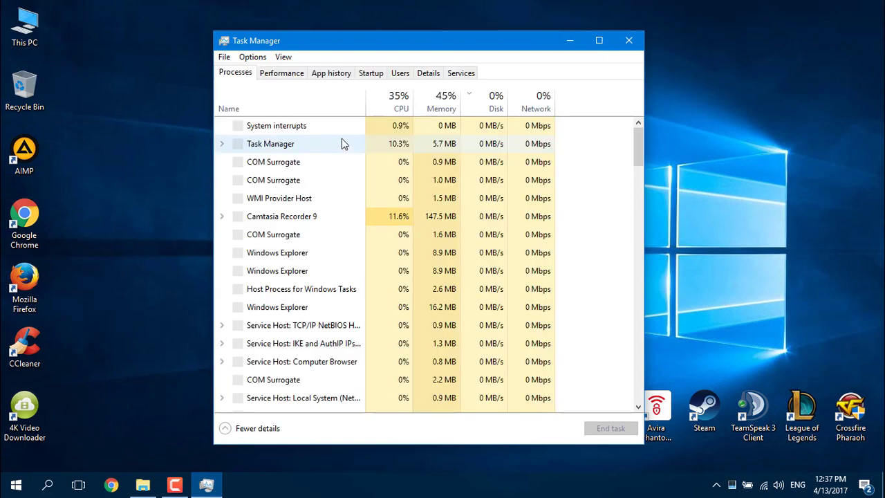
left_click(341, 196)
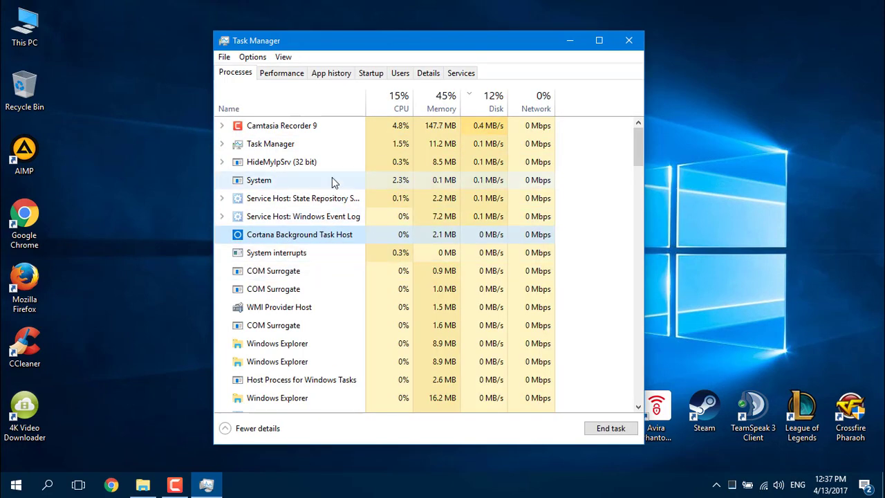
scroll(332, 183, "down", 2)
scroll(331, 189, "down", 2)
scroll(332, 188, "down", 3)
scroll(333, 194, "down", 3)
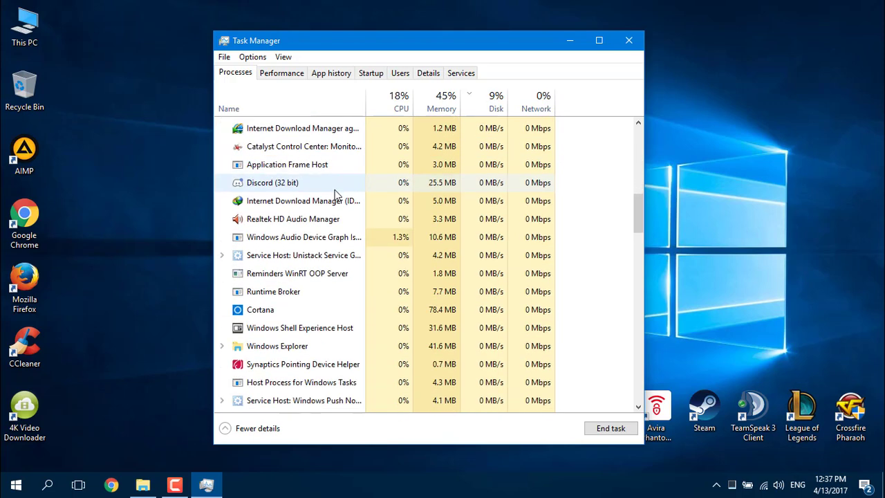
- Close Task Manager and check whether the search panel still opens
left_click(637, 41)
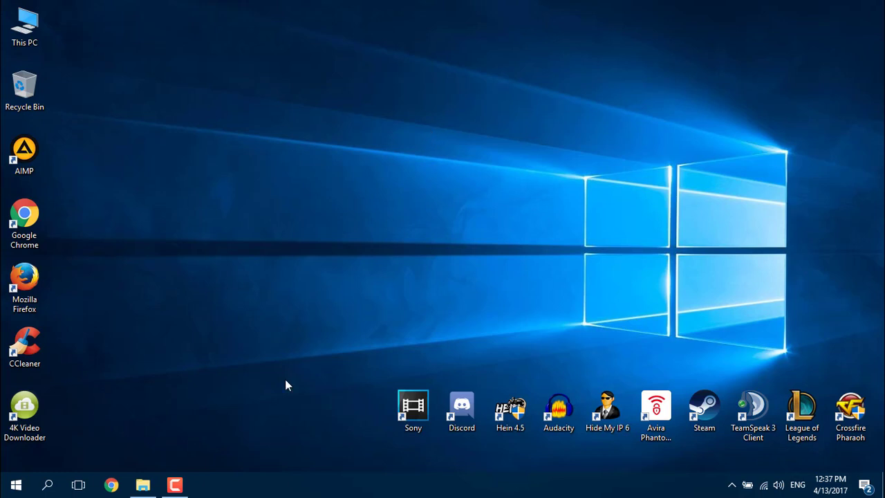
left_click(47, 485)
left_click(358, 283)
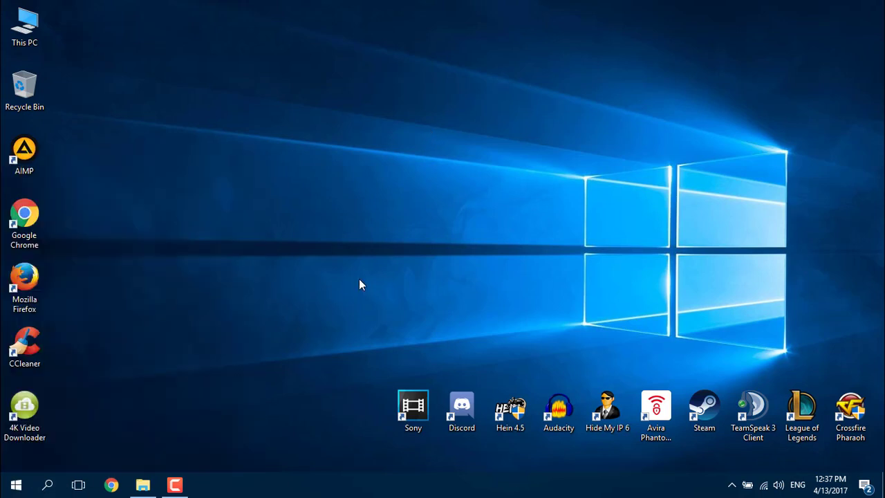